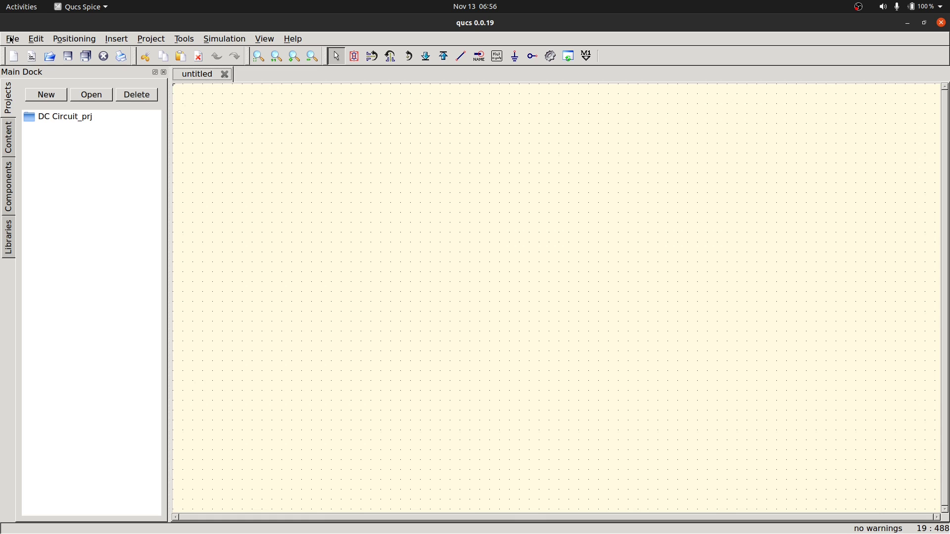
# Browse the File, Edit, Insert, Simulation and Positioning menus
pyautogui.click(11, 39)
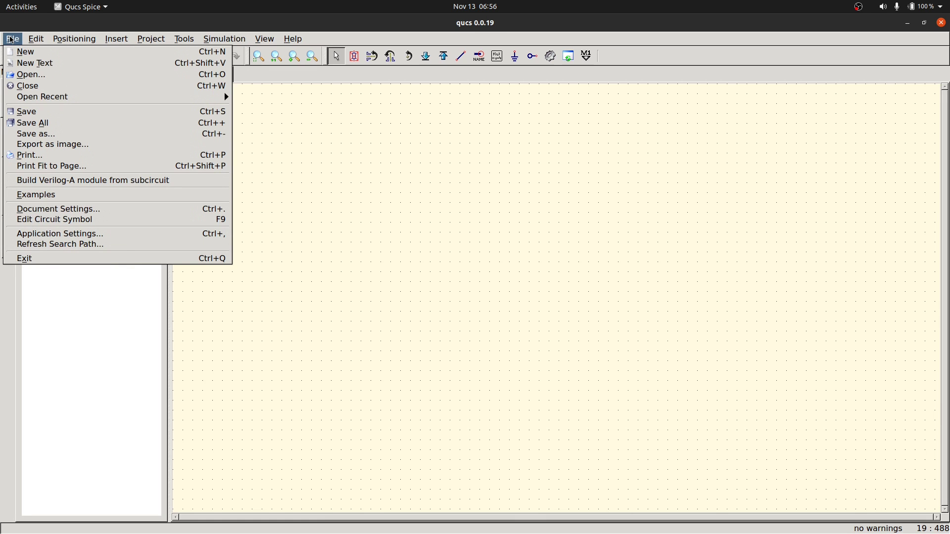
pyautogui.moveTo(33, 40)
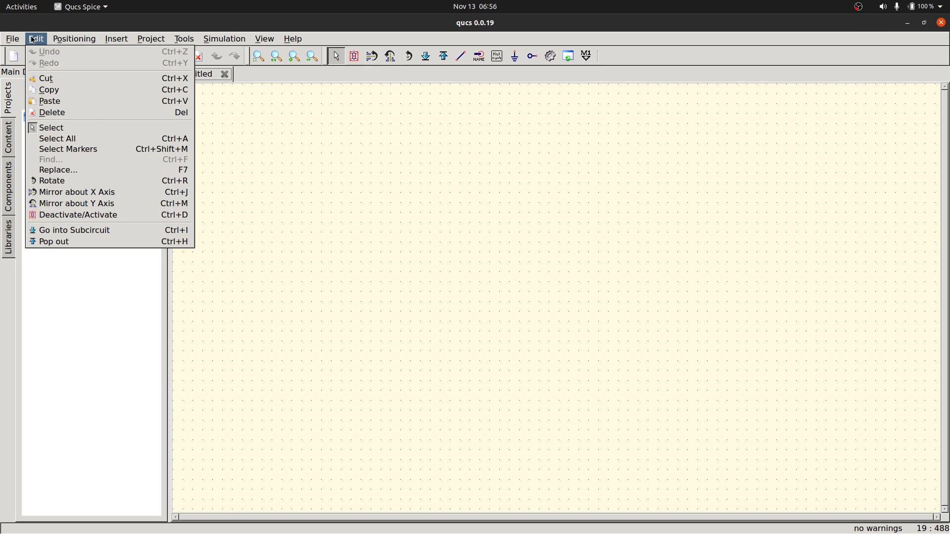
pyautogui.moveTo(67, 44)
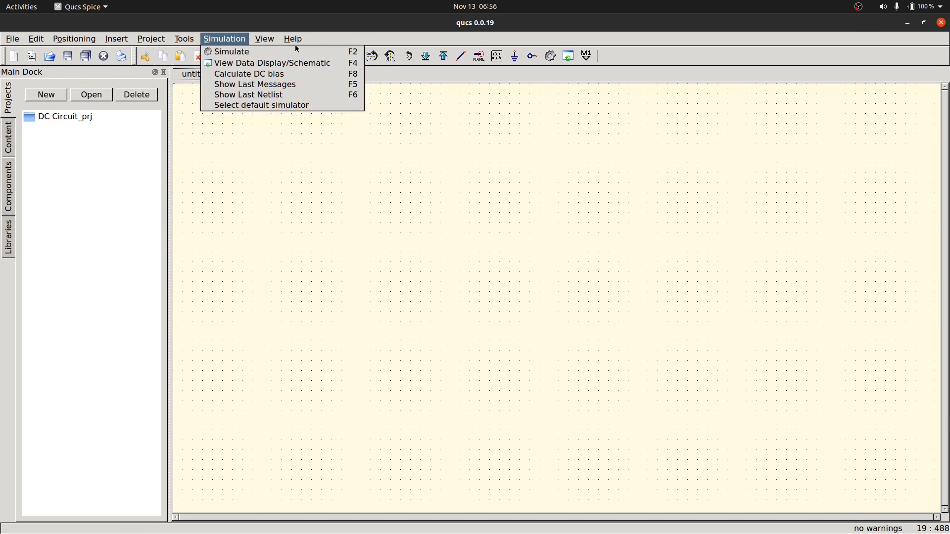
pyautogui.moveTo(153, 46)
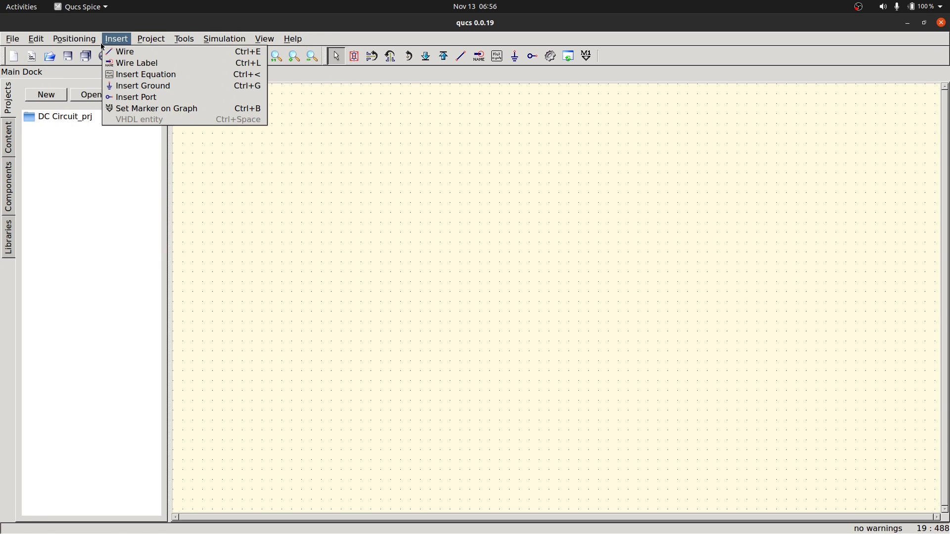
pyautogui.moveTo(233, 38)
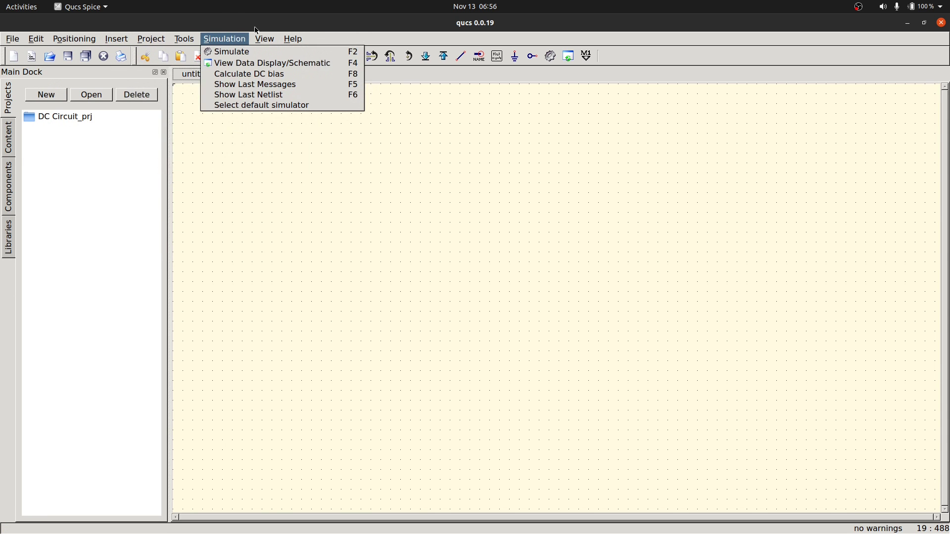
pyautogui.click(6, 101)
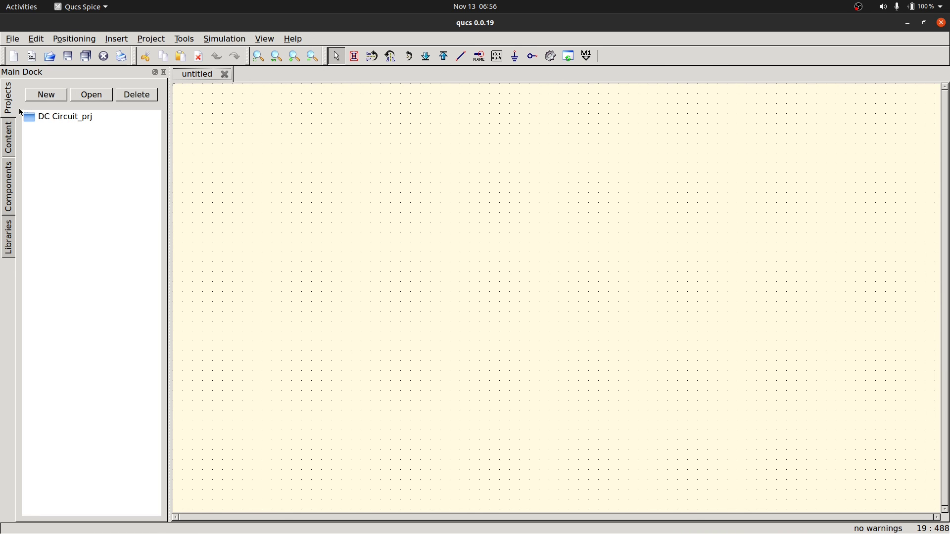
# Permanently delete the DC Circuit_prj project and confirm with Yes
pyautogui.click(34, 118)
pyautogui.press('Delete')
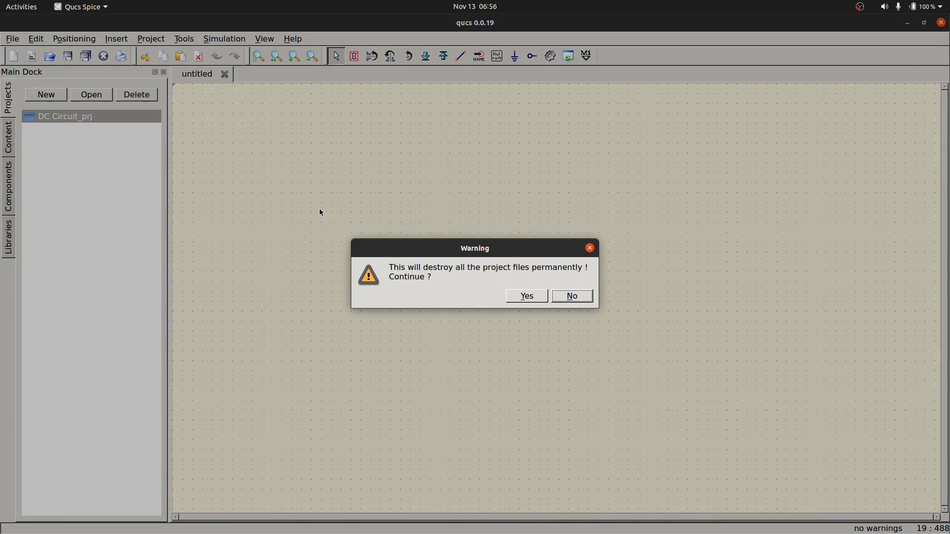
pyautogui.click(526, 297)
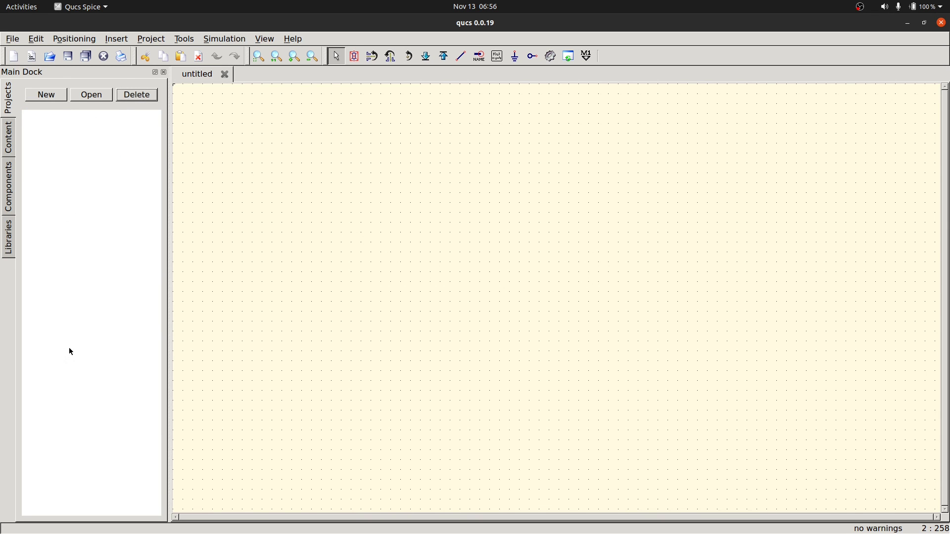
# Browse the component palette's lumped components and sources categories, leaving sources shown
pyautogui.click(9, 171)
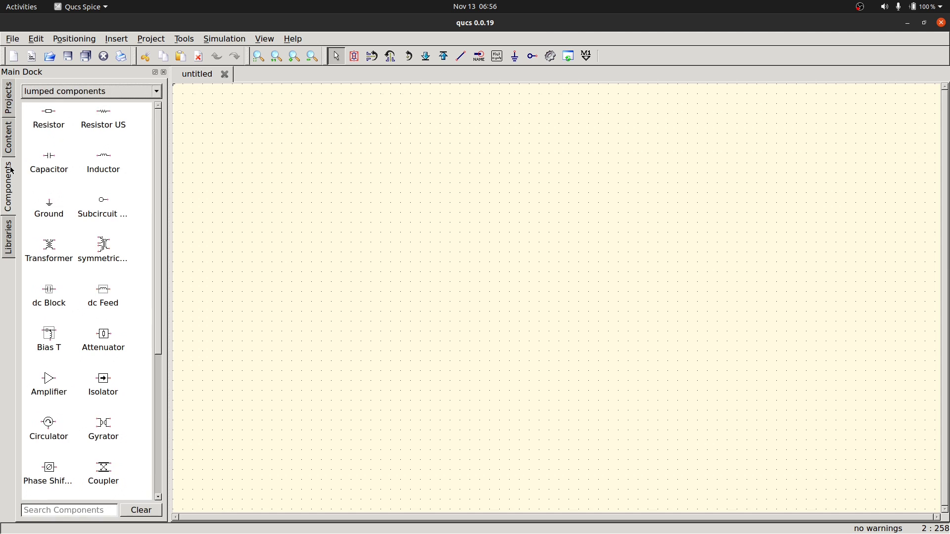
pyautogui.click(97, 92)
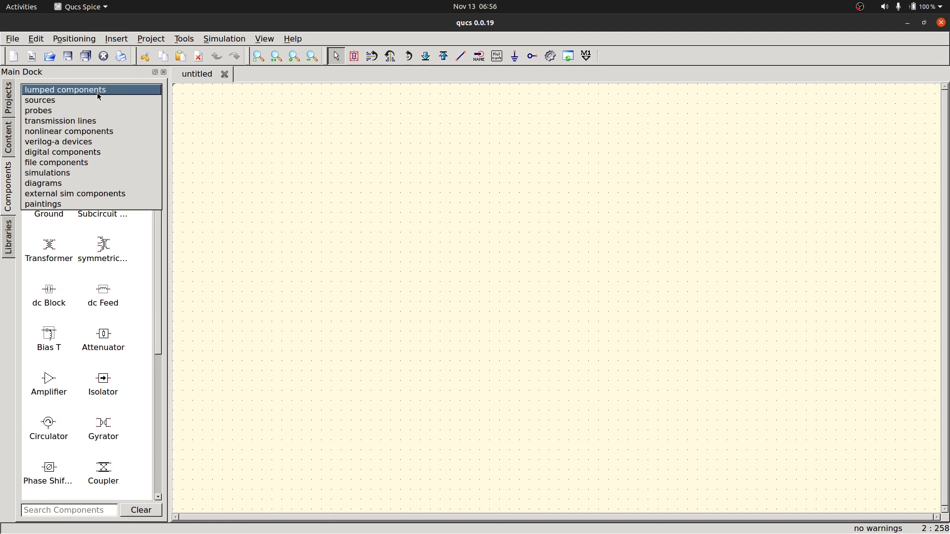
pyautogui.click(127, 95)
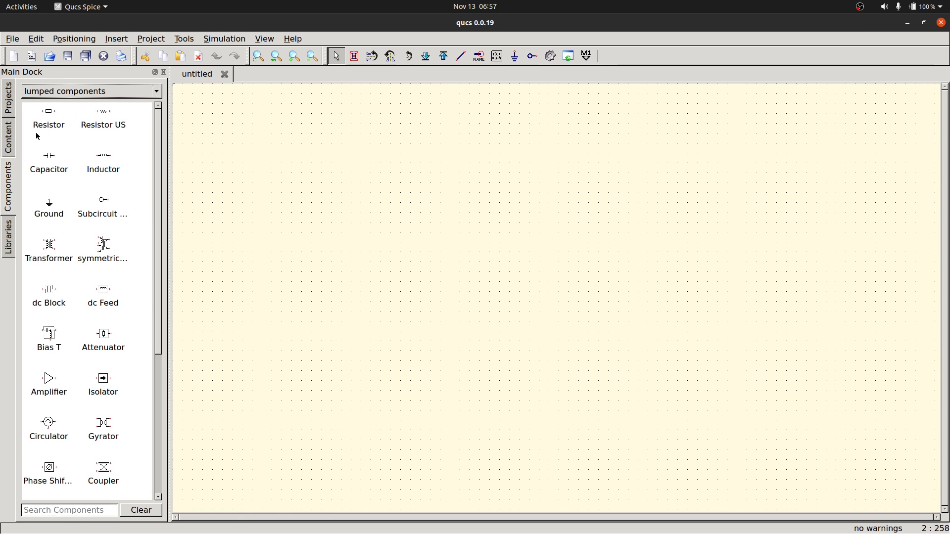
pyautogui.scroll(-5, 73, 393)
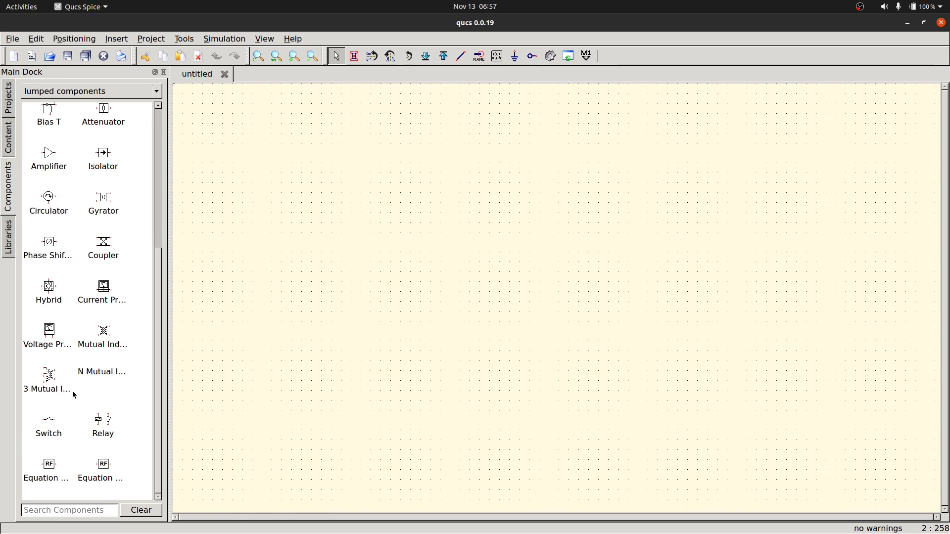
pyautogui.scroll(5, 74, 394)
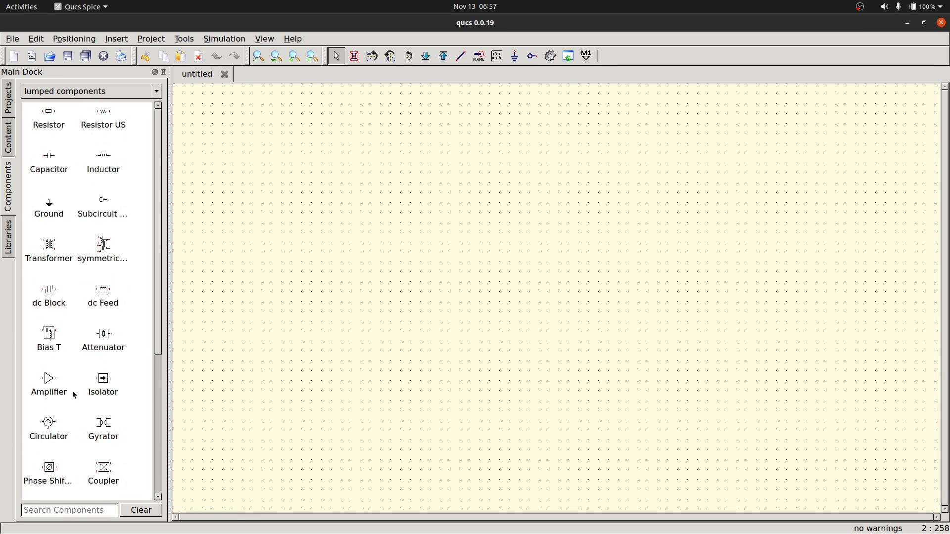
pyautogui.click(113, 95)
pyautogui.click(112, 100)
pyautogui.scroll(-3, 75, 346)
pyautogui.scroll(3, 75, 348)
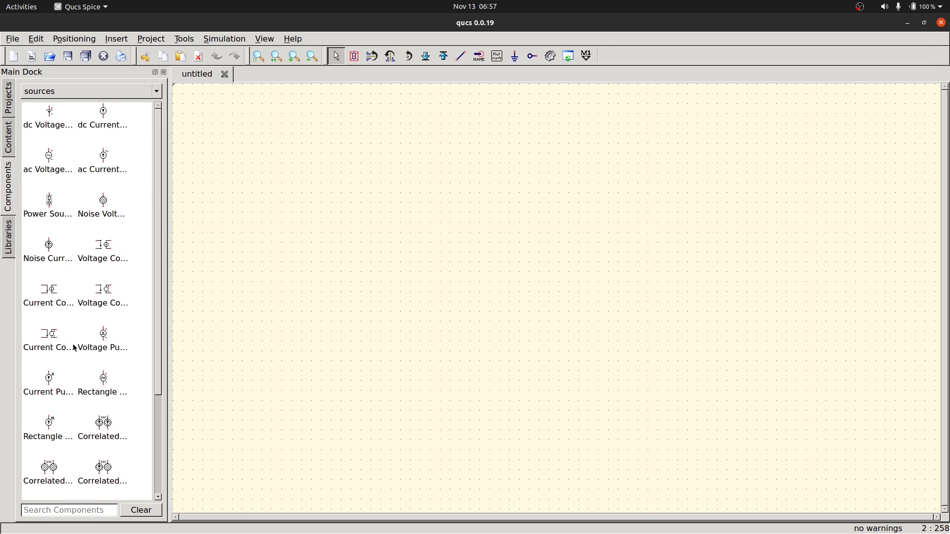
pyautogui.click(112, 93)
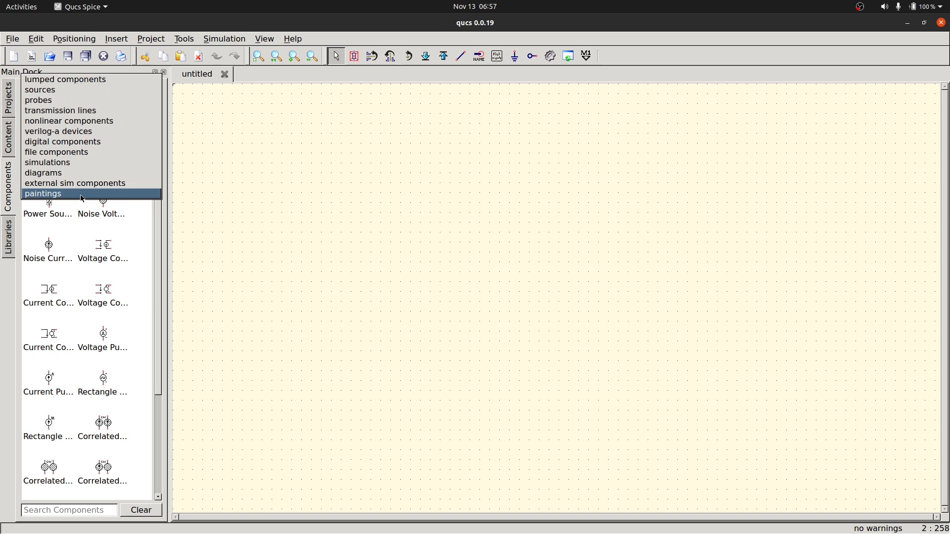
pyautogui.click(61, 229)
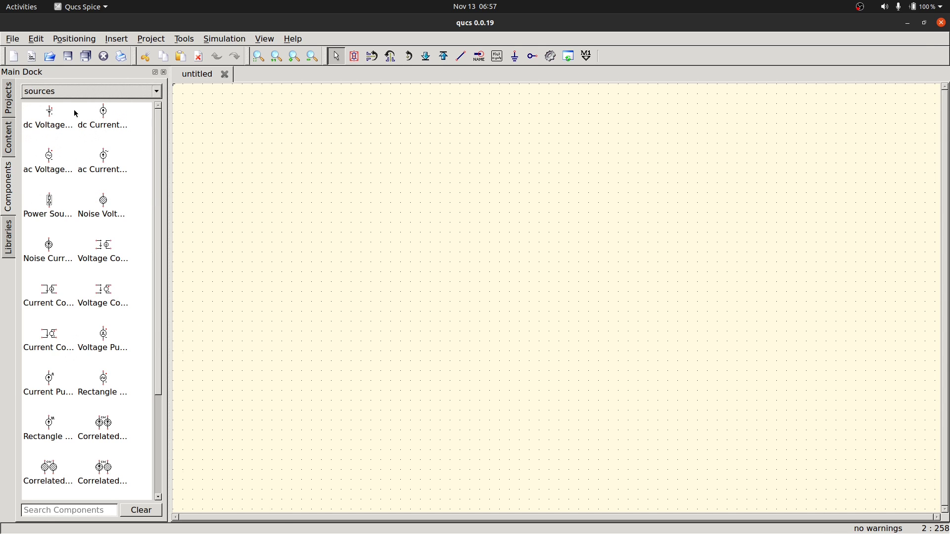
# Show the Libraries tab, expand Diodes to view 1N4007, then collapse it
pyautogui.click(11, 237)
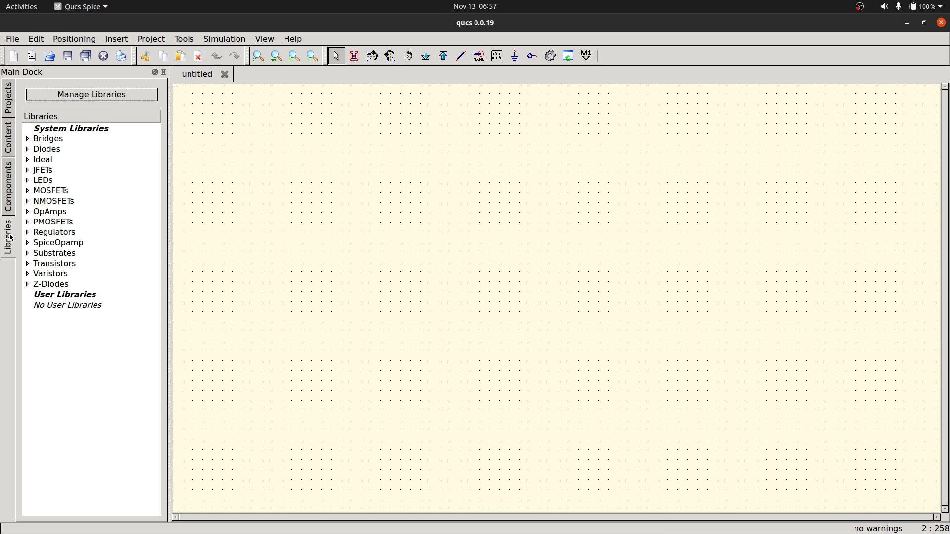
pyautogui.click(28, 149)
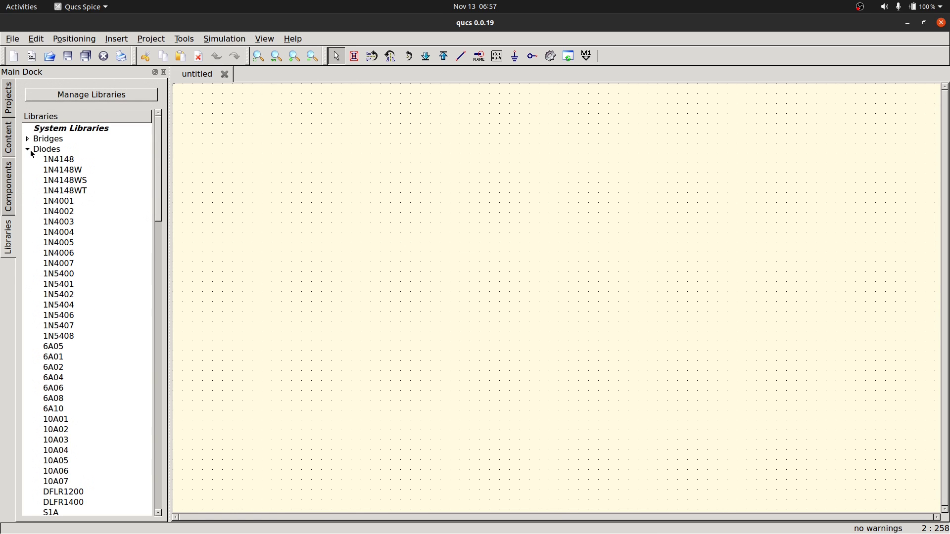
pyautogui.click(62, 265)
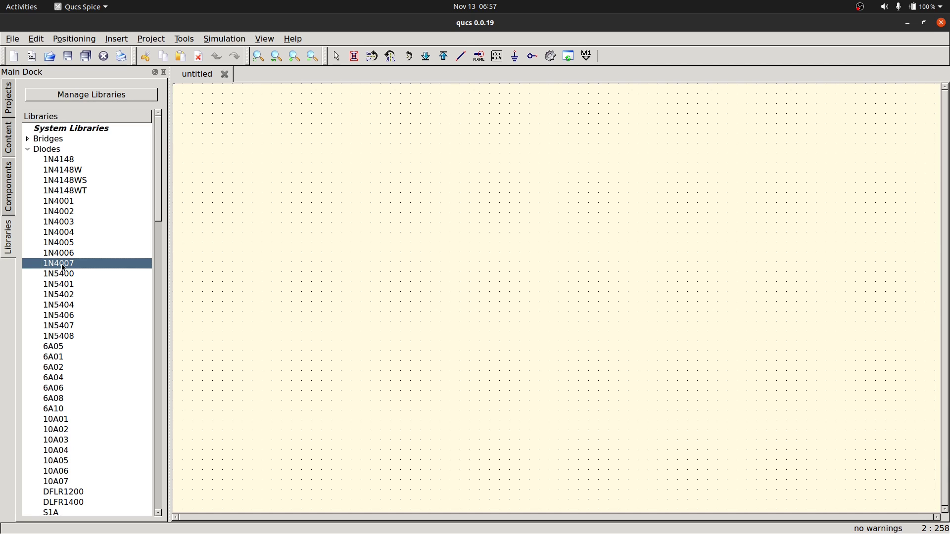
pyautogui.click(28, 149)
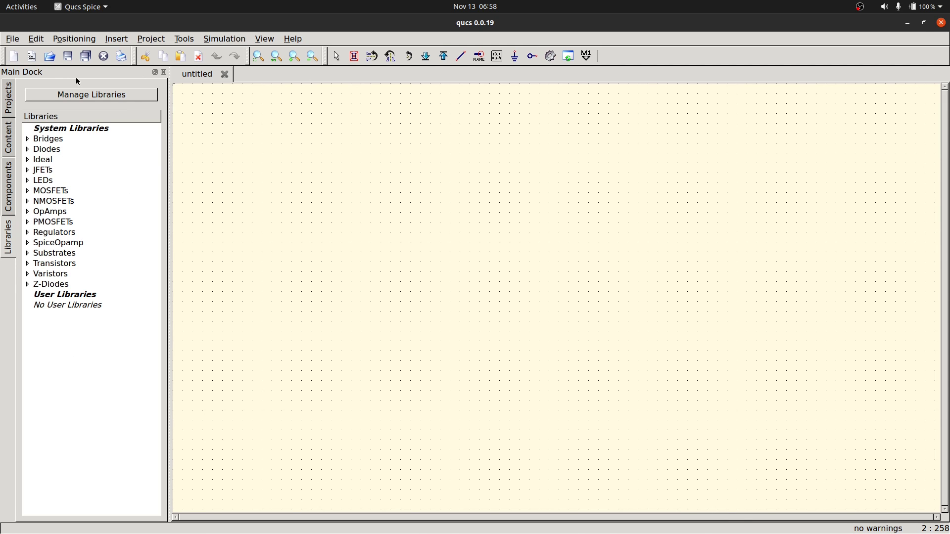
# Create a new project named DC_simulation from the Project menu
pyautogui.click(142, 42)
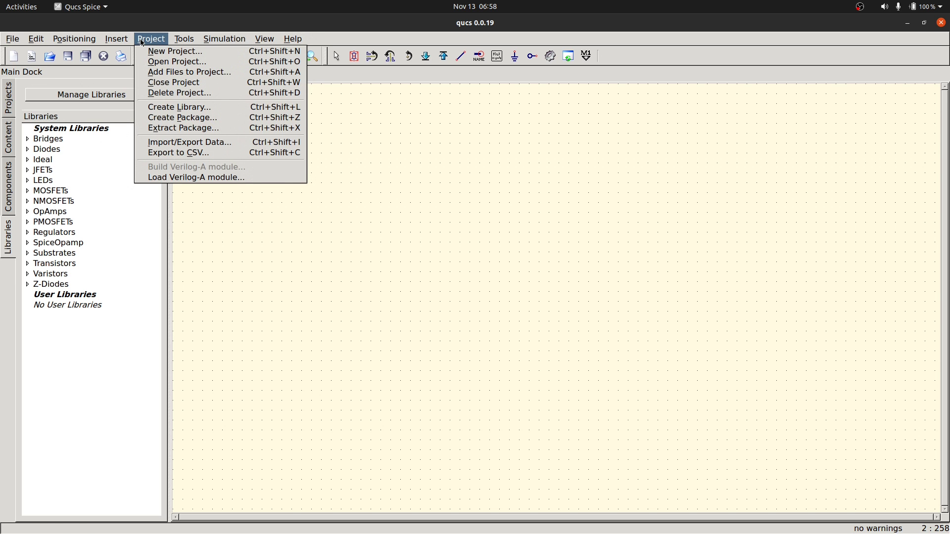
pyautogui.click(152, 52)
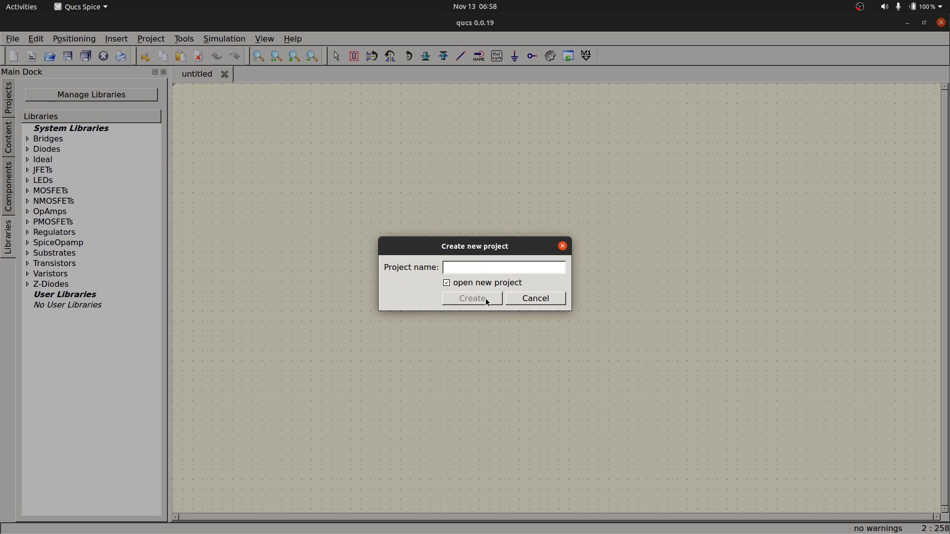
pyautogui.write('Dc')
pyautogui.write('C')
pyautogui.write('_simulation')
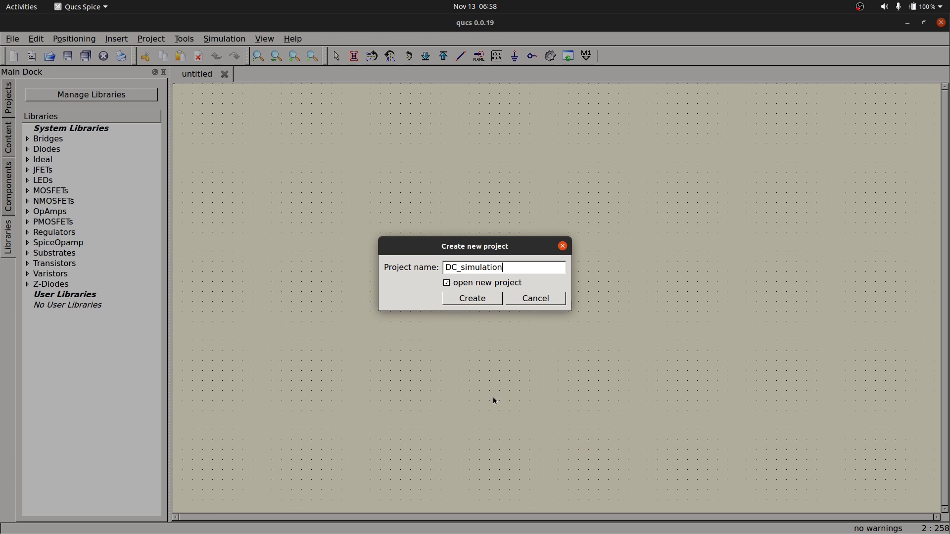
pyautogui.click(471, 299)
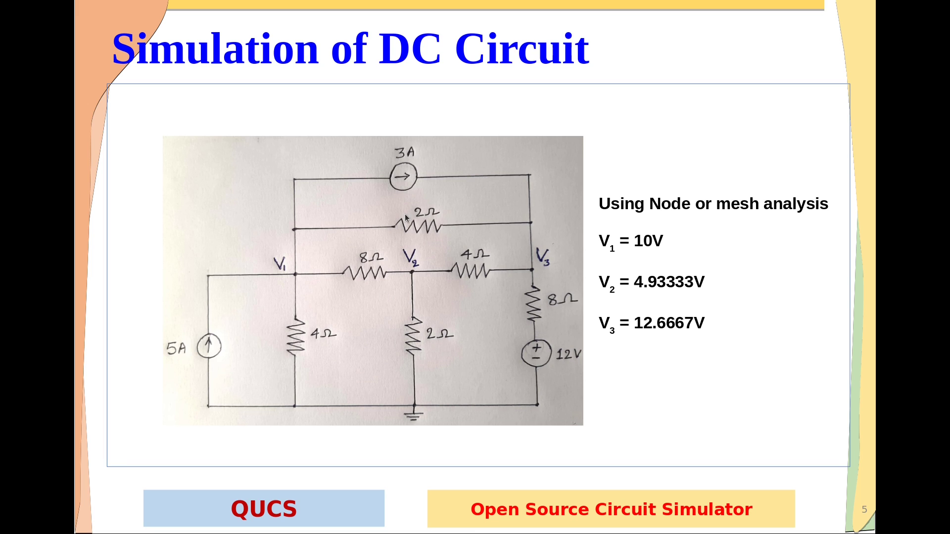
# Switch from the slide show back to the Qucs window with Alt+Tab
pyautogui.hotkey('alt', 'Tab')
pyautogui.hotkey('alt', 'Tab')
pyautogui.press('Escape')
pyautogui.hotkey('alt', 'Tab')
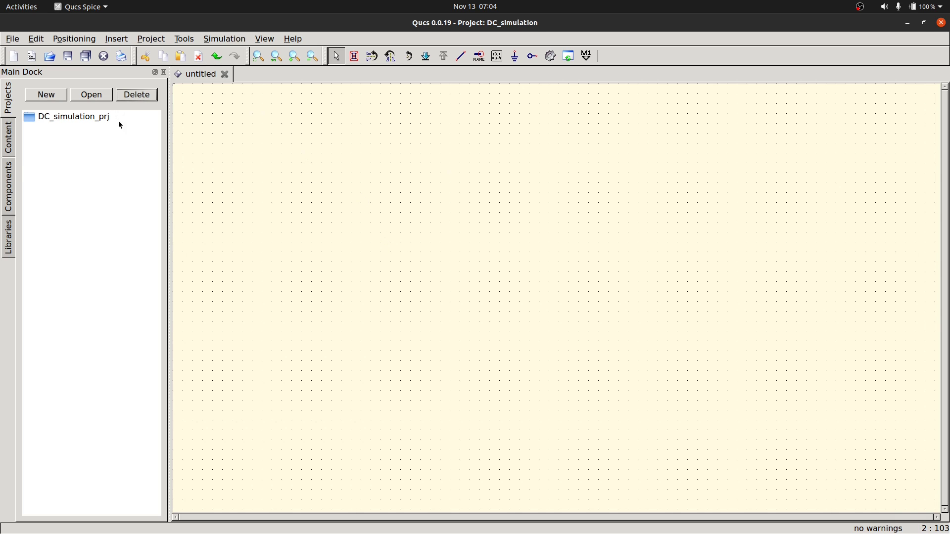
pyautogui.click(7, 193)
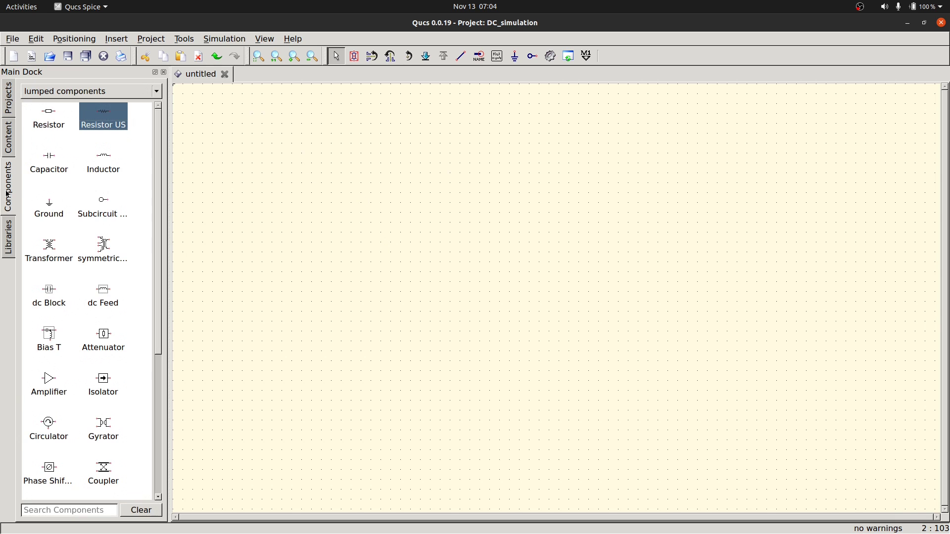
pyautogui.click(99, 97)
pyautogui.click(97, 90)
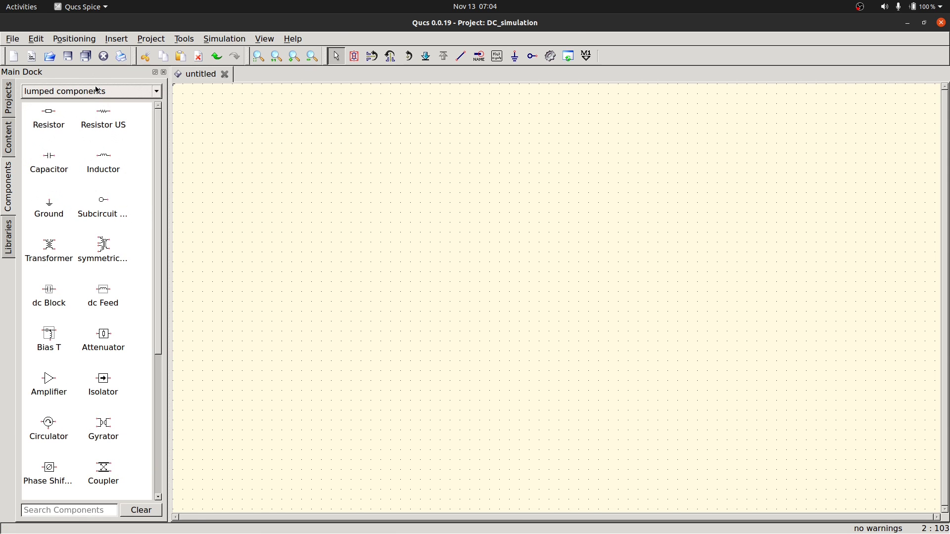
pyautogui.scroll(-5, 95, 318)
pyautogui.scroll(5, 95, 318)
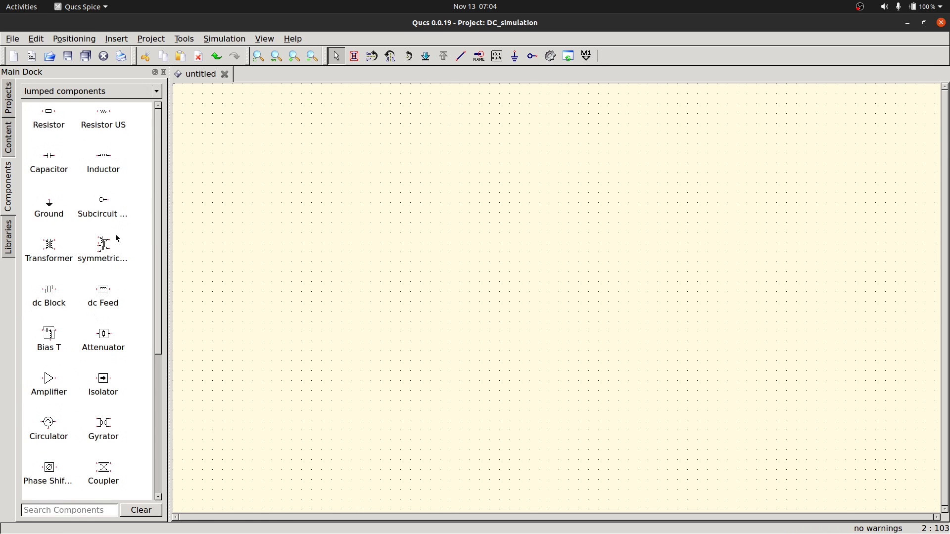
pyautogui.click(104, 126)
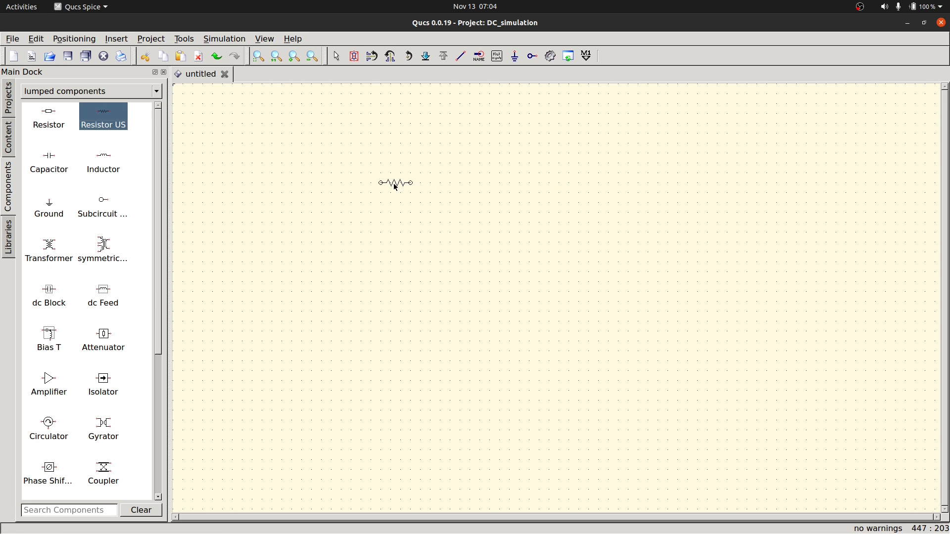
pyautogui.click(395, 187)
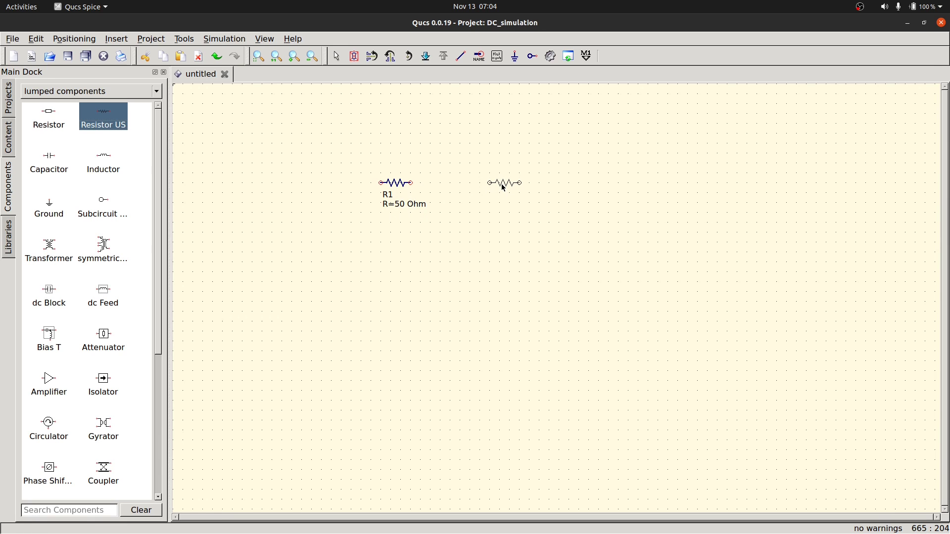
pyautogui.rightClick(502, 187)
pyautogui.rightClick(482, 203)
pyautogui.click(484, 208)
pyautogui.click(559, 218)
pyautogui.click(648, 178)
pyautogui.click(599, 277)
pyautogui.click(465, 336)
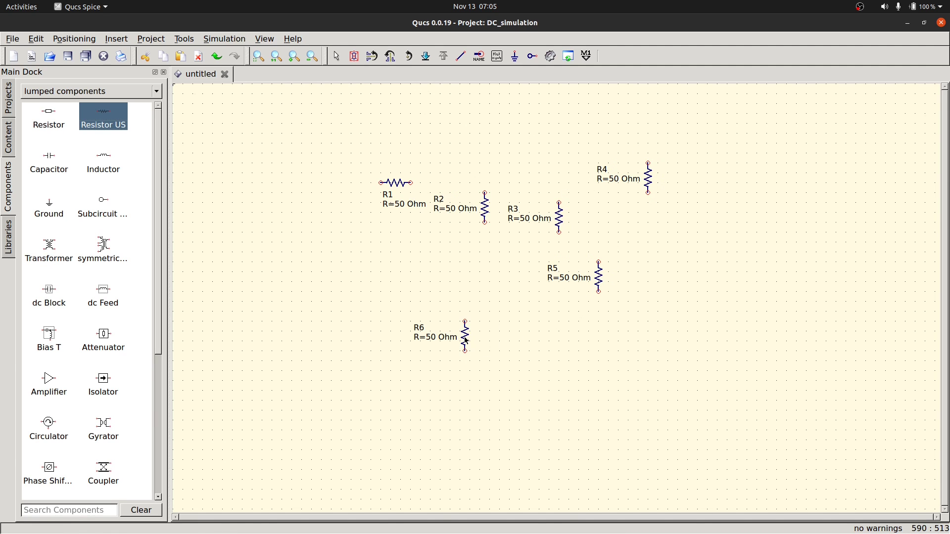
pyautogui.click(390, 258)
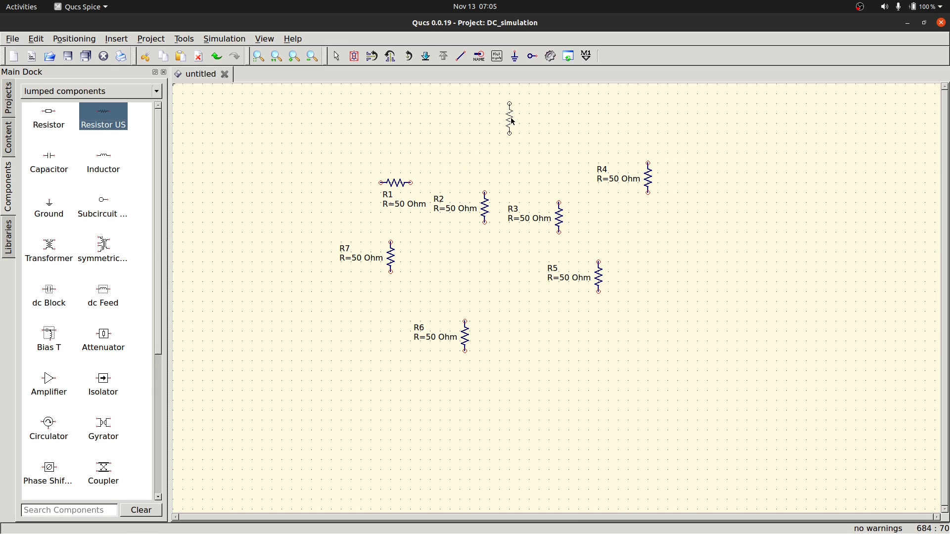
pyautogui.press('Escape')
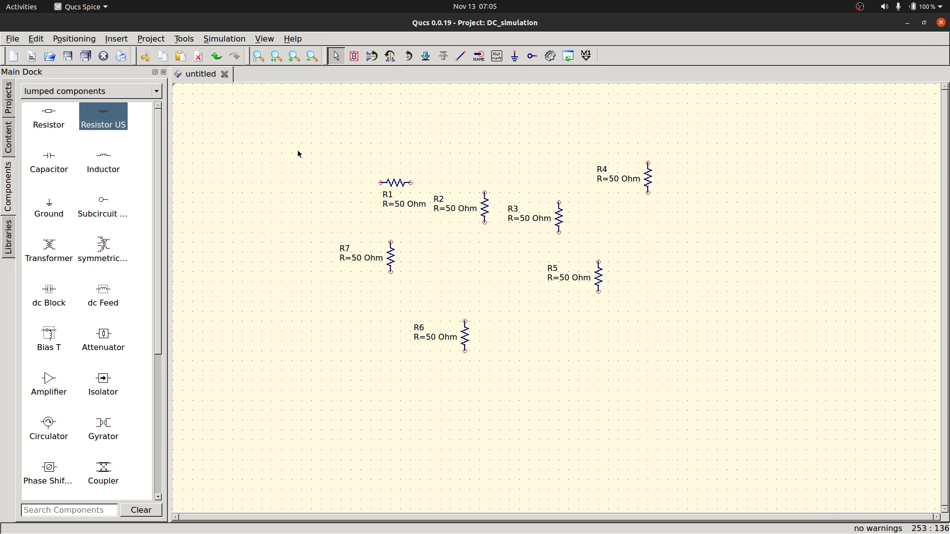
pyautogui.click(648, 184)
pyautogui.press('Delete')
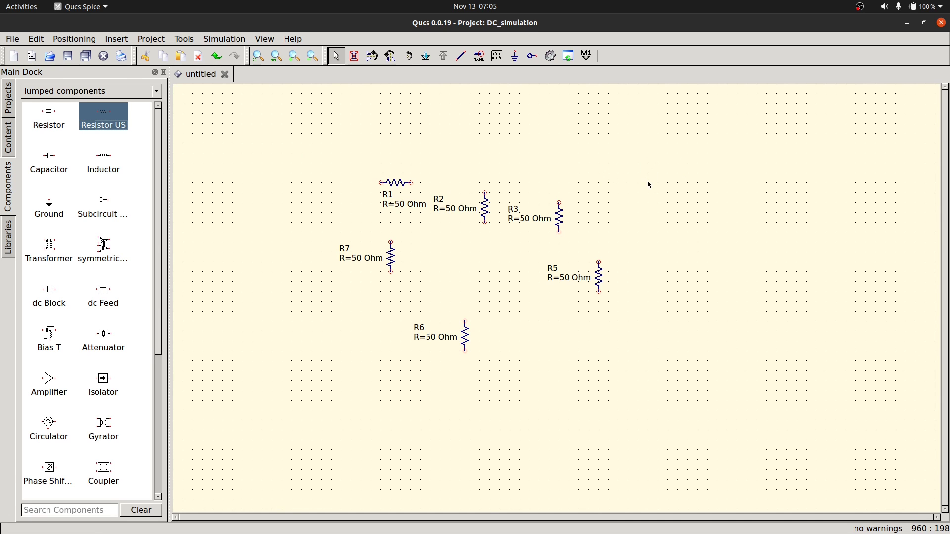
pyautogui.moveTo(262, 134); pyautogui.dragTo(663, 389)
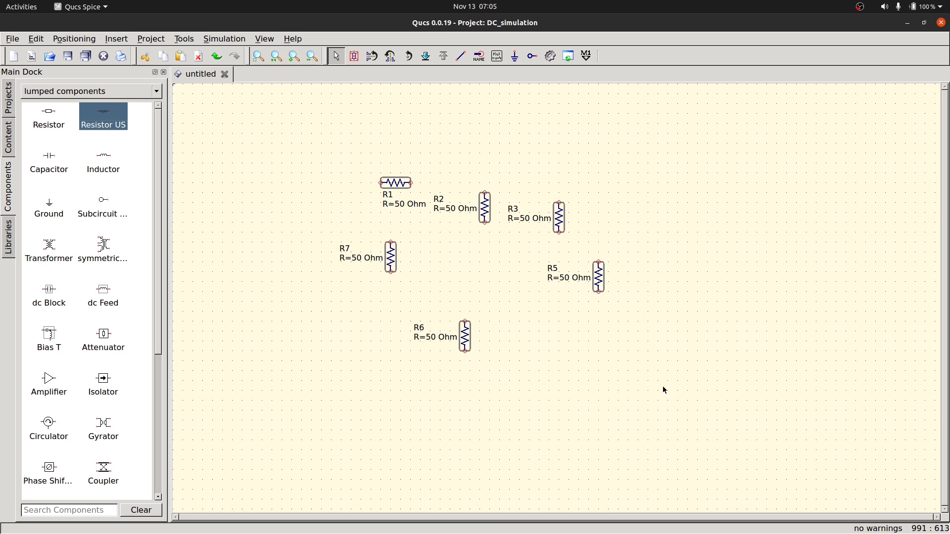
pyautogui.press('Delete')
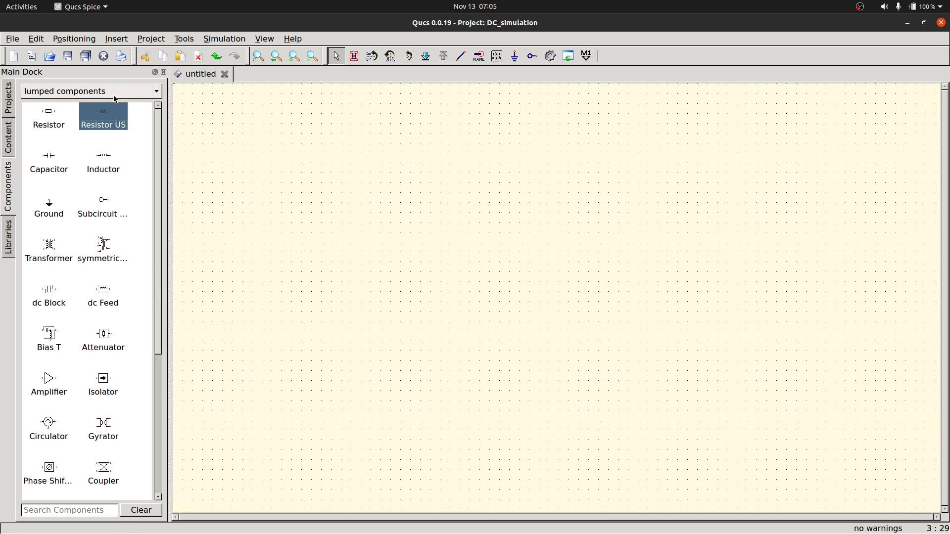
# Place US resistors R1–R5, alternating vertical and horizontal orientations
pyautogui.click(115, 124)
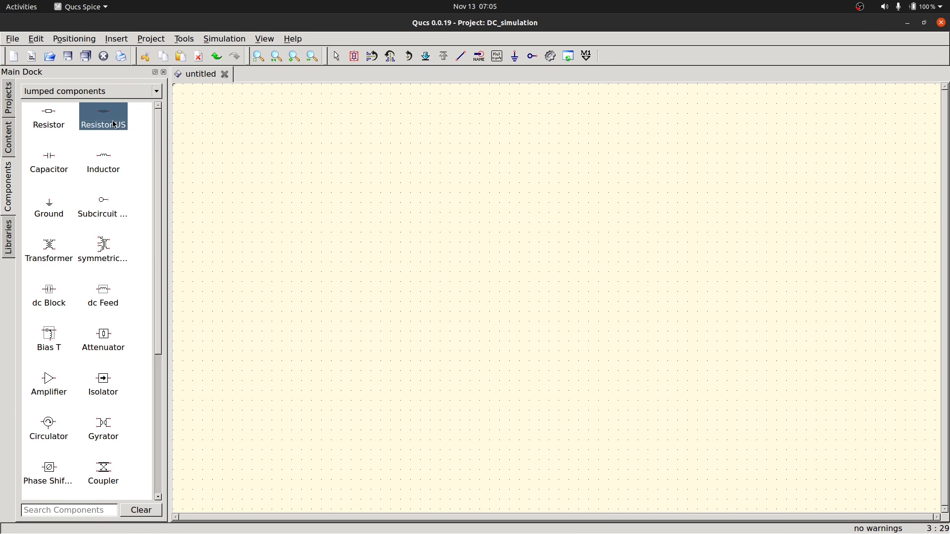
pyautogui.rightClick(310, 223)
pyautogui.click(377, 265)
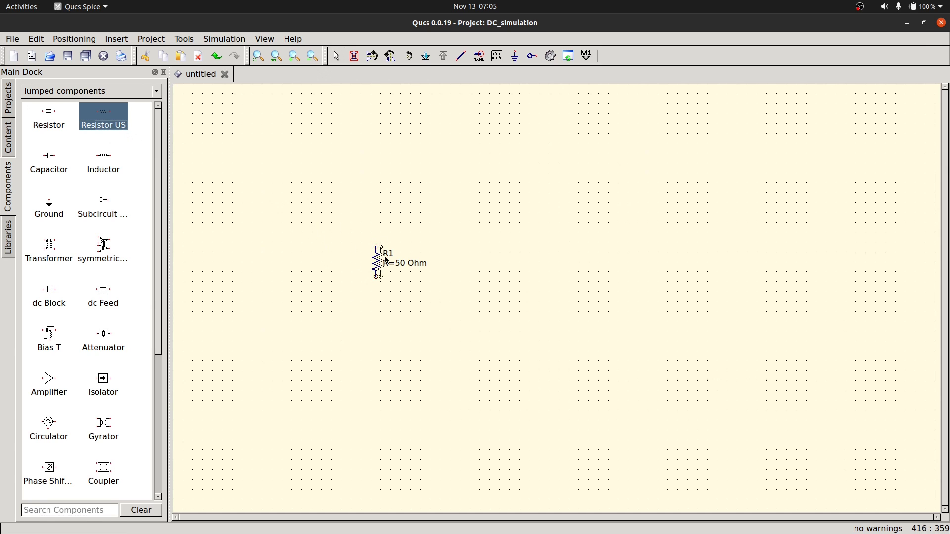
pyautogui.rightClick(449, 219)
pyautogui.click(454, 203)
pyautogui.rightClick(564, 267)
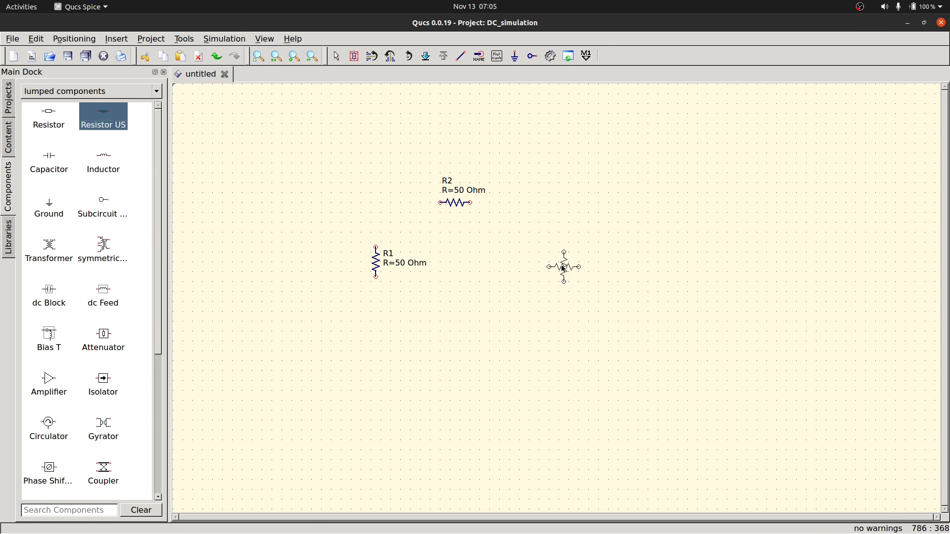
pyautogui.click(544, 243)
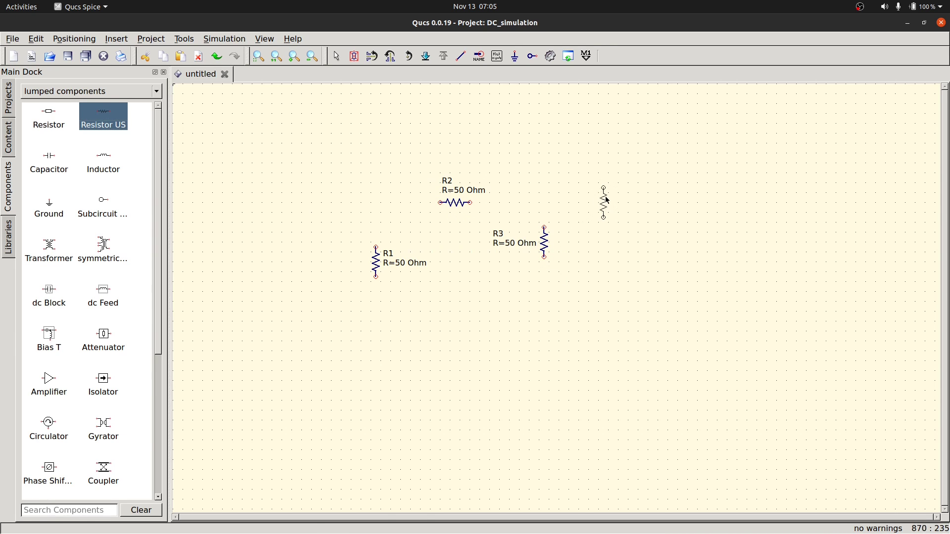
pyautogui.rightClick(608, 199)
pyautogui.click(614, 198)
pyautogui.rightClick(692, 232)
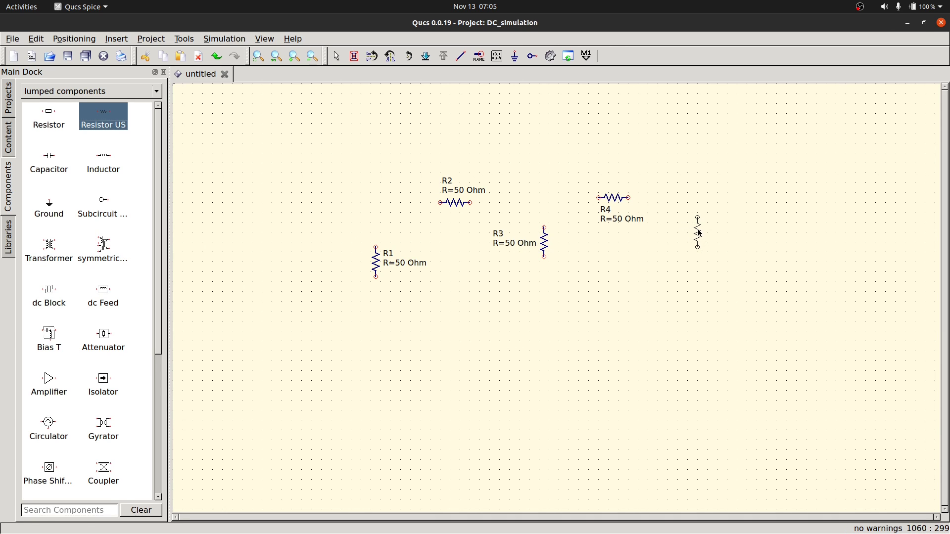
pyautogui.click(699, 233)
pyautogui.press('Escape')
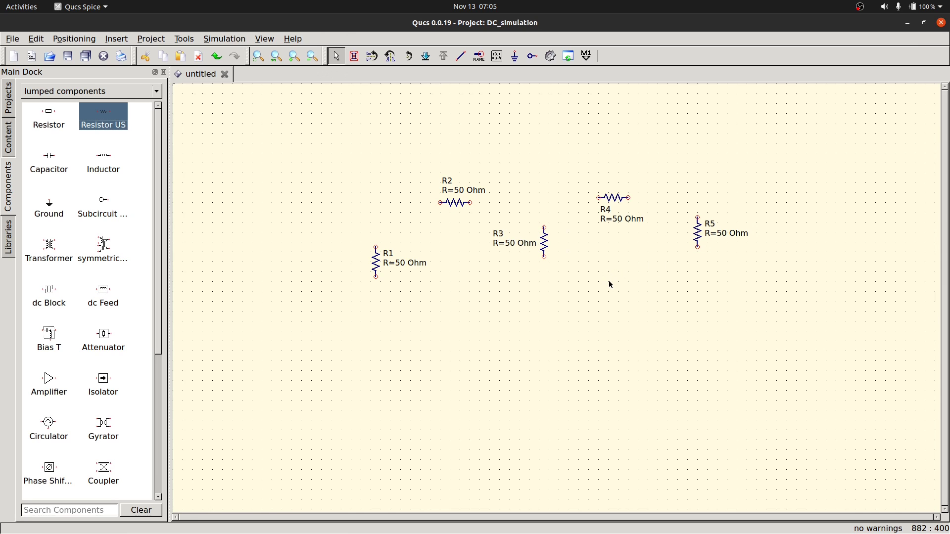
# Place dc current source I1 left of R1, voltage source V1 below R5, and horizontal I2 at top
pyautogui.click(109, 90)
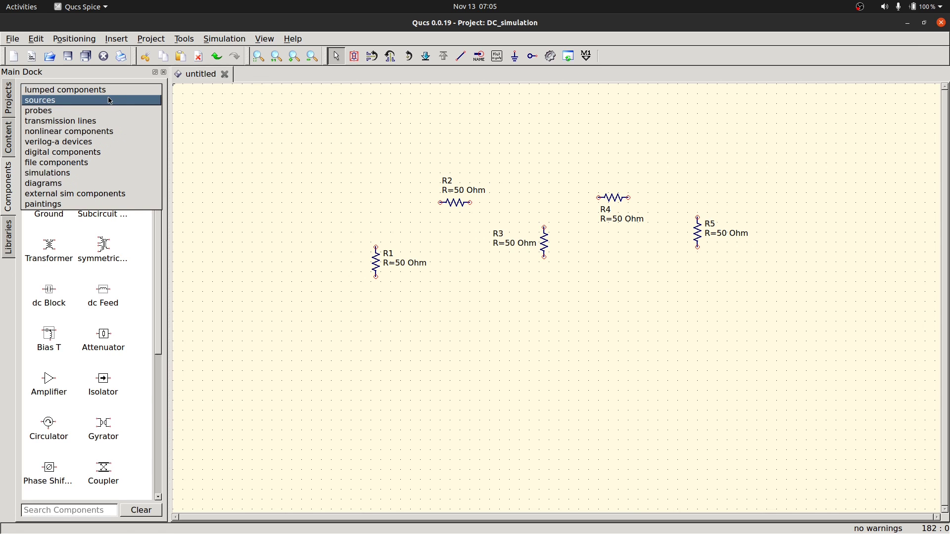
pyautogui.click(109, 100)
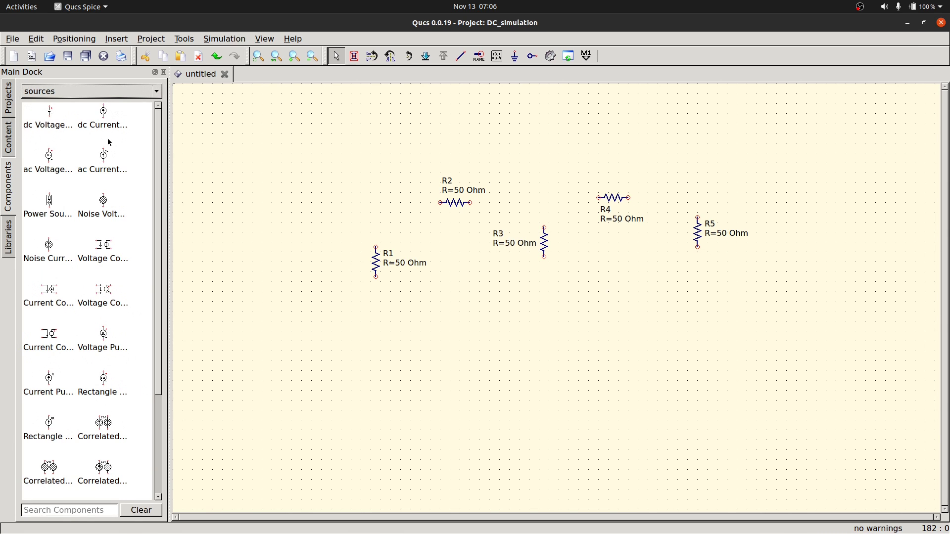
pyautogui.click(102, 122)
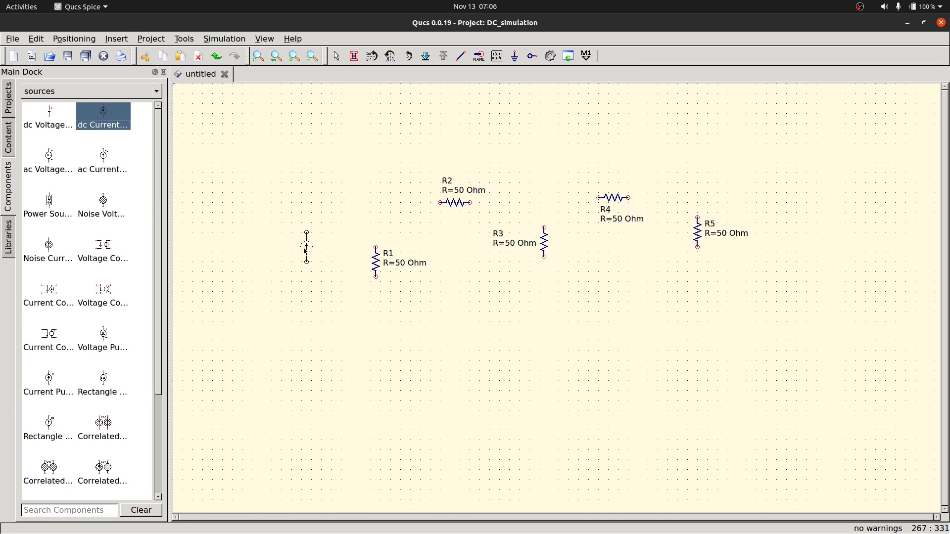
pyautogui.click(303, 254)
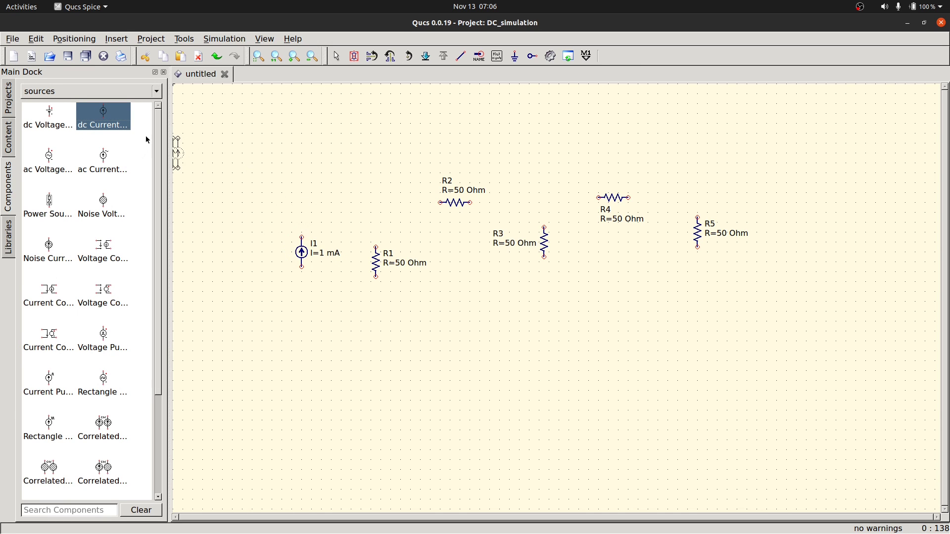
pyautogui.click(50, 122)
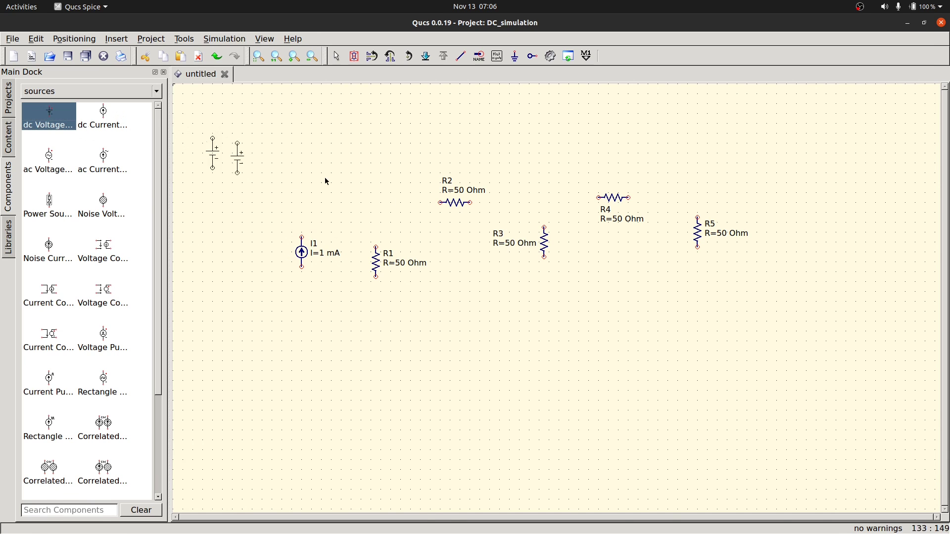
pyautogui.click(698, 294)
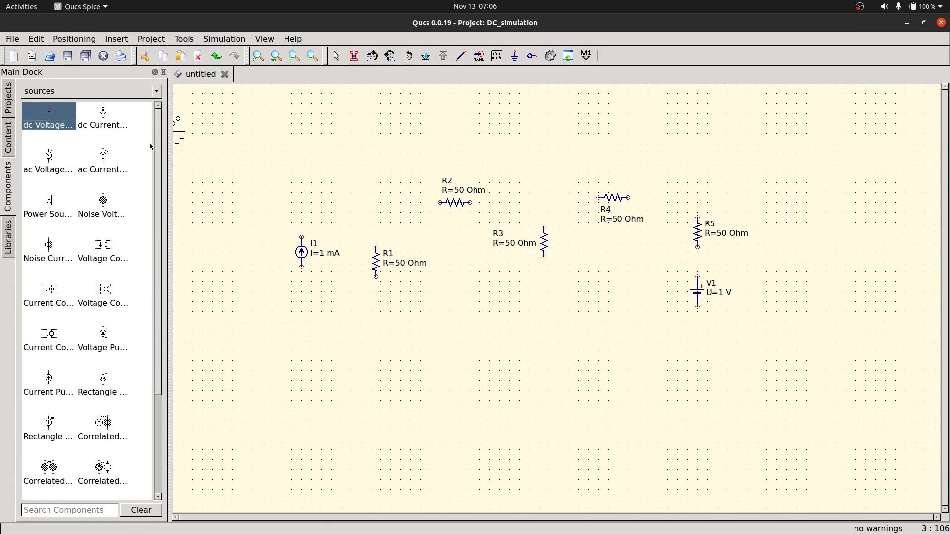
pyautogui.click(104, 119)
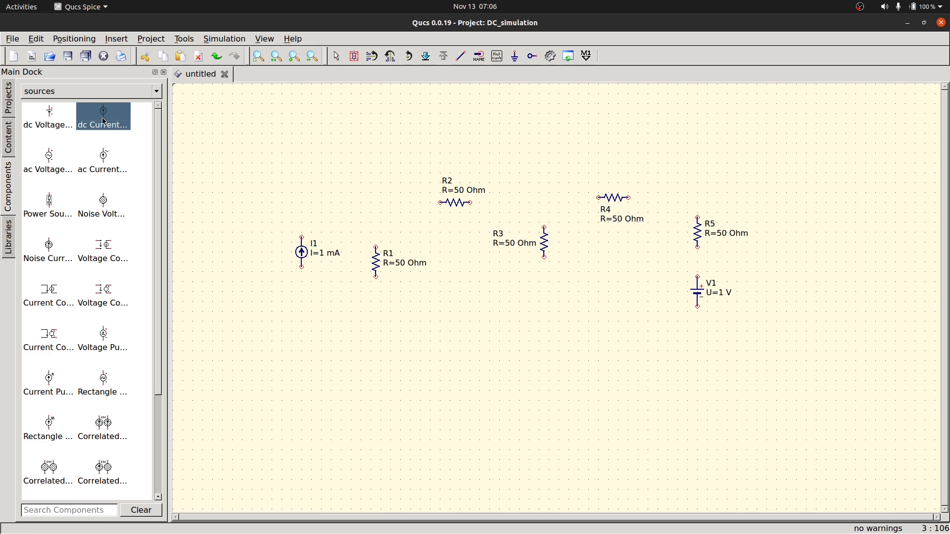
pyautogui.rightClick(490, 103)
pyautogui.click(513, 97)
pyautogui.press('Escape')
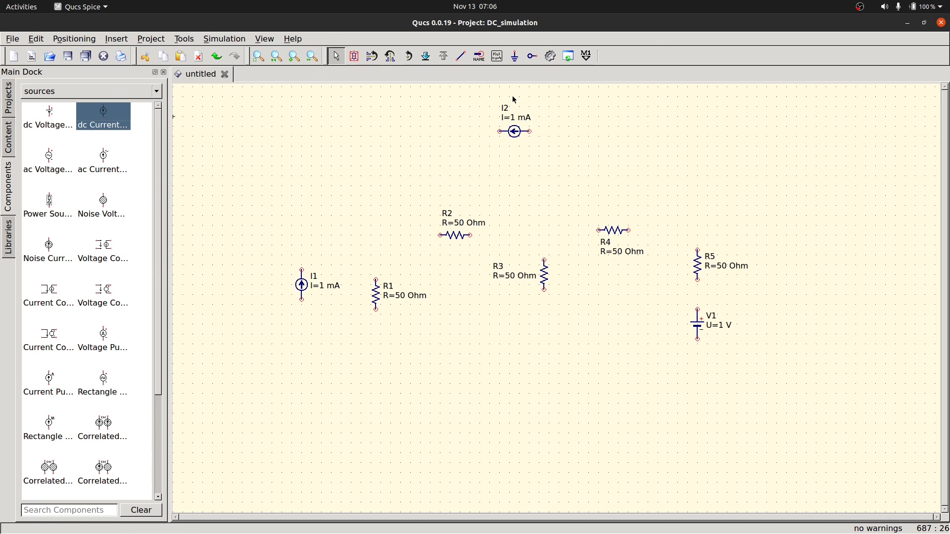
# Place resistor R6 below I2 from the lumped components
pyautogui.click(109, 92)
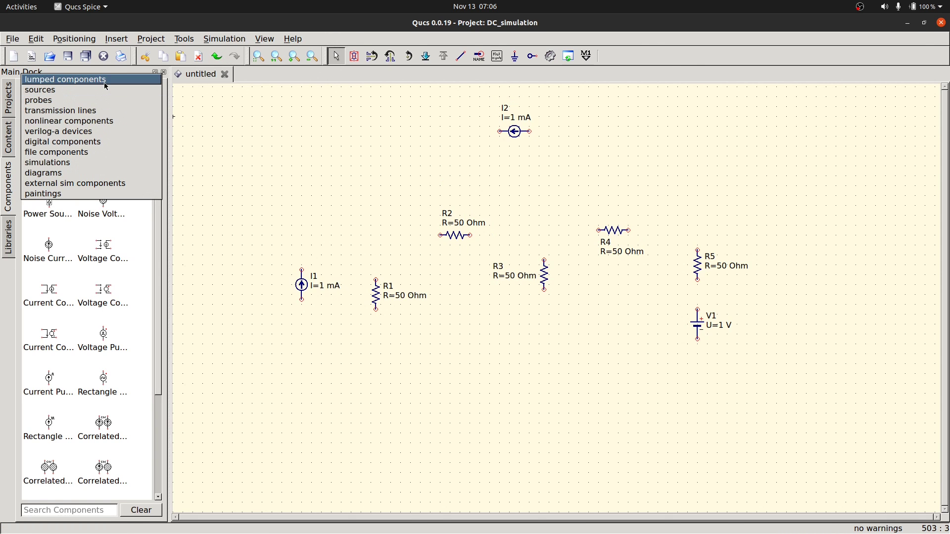
pyautogui.click(105, 82)
pyautogui.click(99, 120)
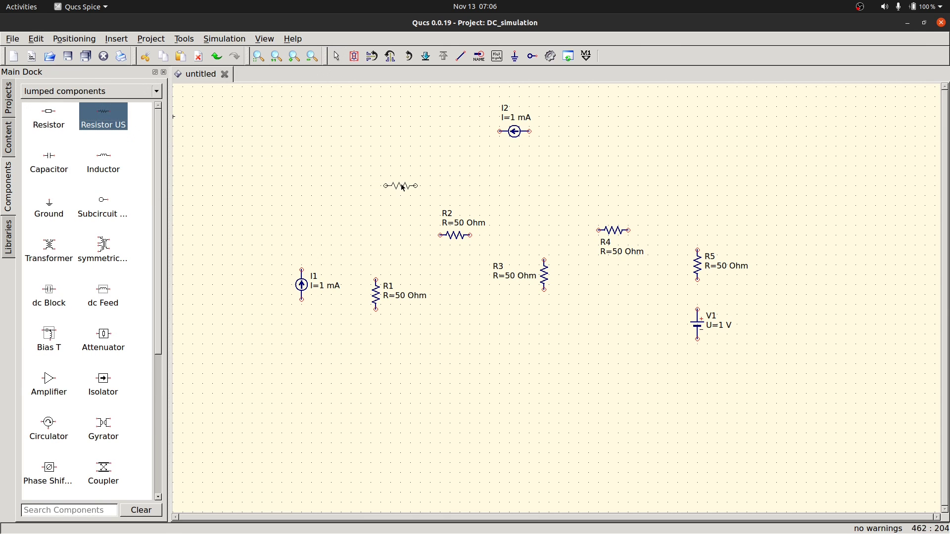
pyautogui.click(515, 166)
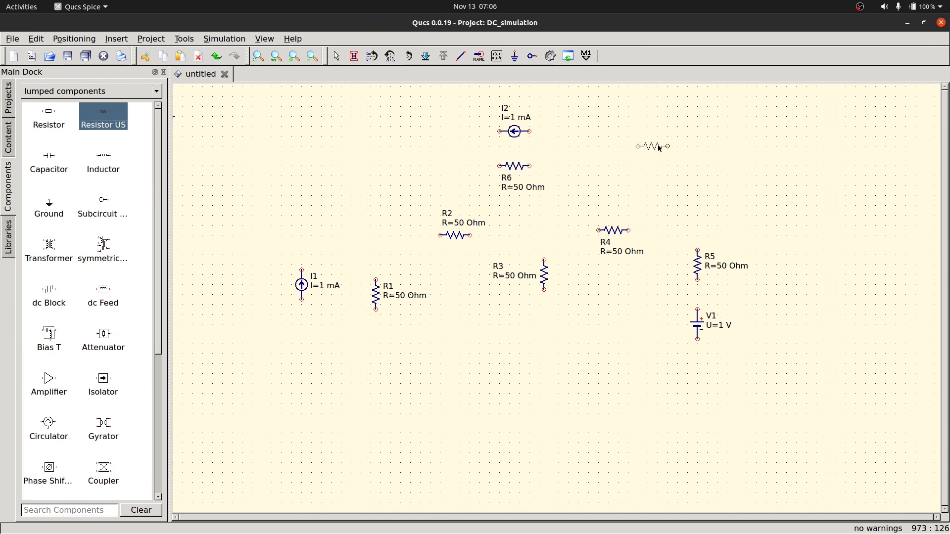
pyautogui.press('Escape')
# Wire I1's top to R2's left terminal and R2's right terminal to R4
pyautogui.click(460, 56)
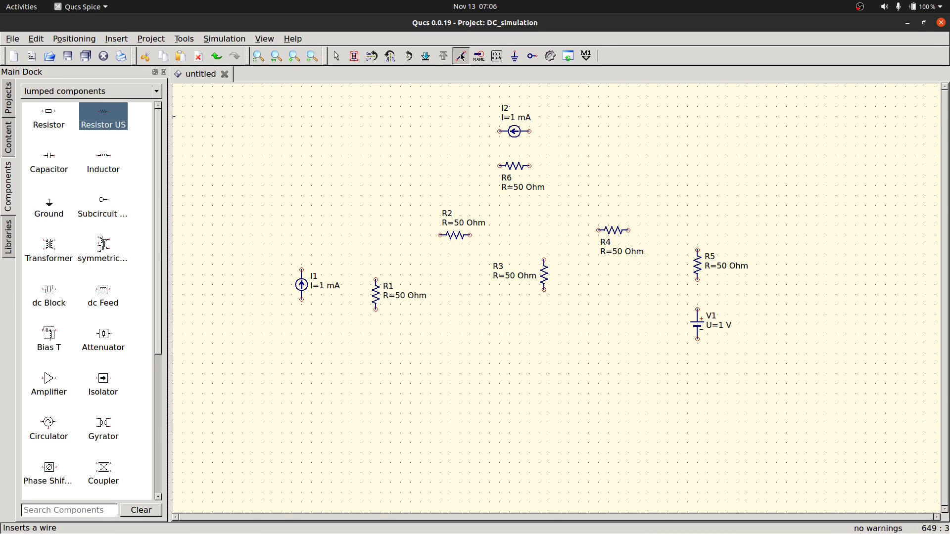
pyautogui.click(302, 270)
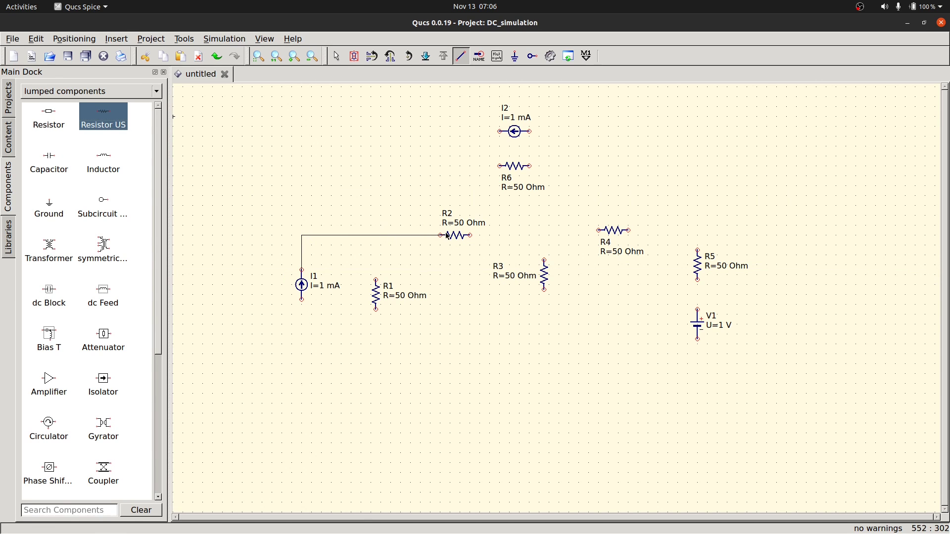
pyautogui.click(439, 234)
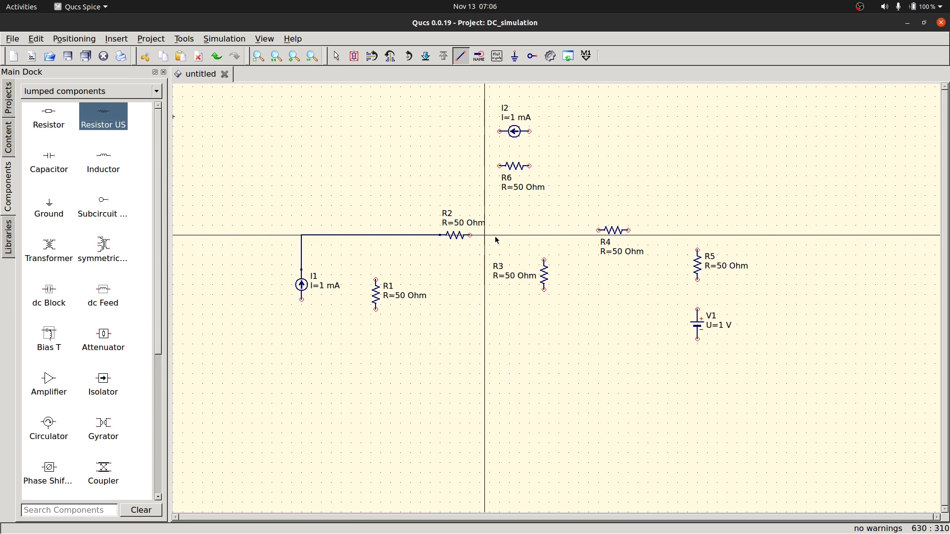
pyautogui.click(470, 235)
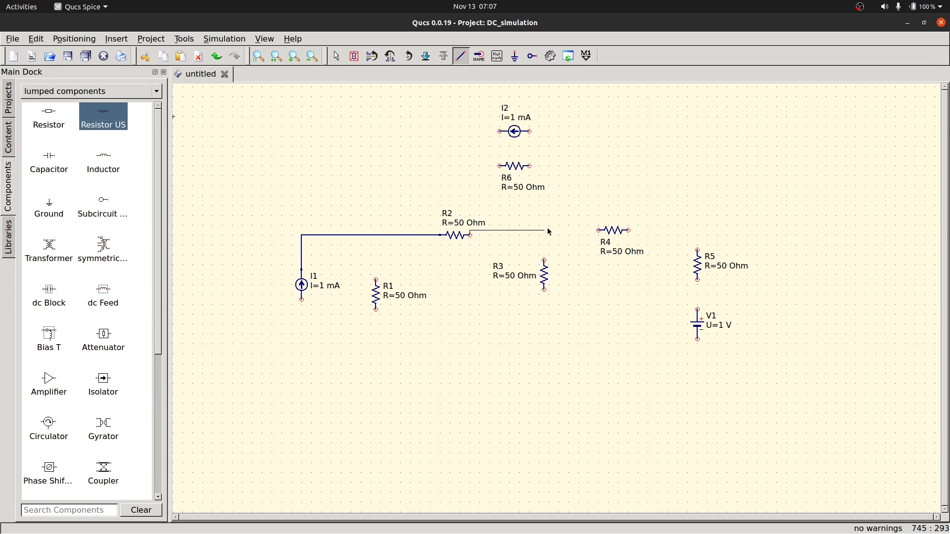
pyautogui.click(598, 231)
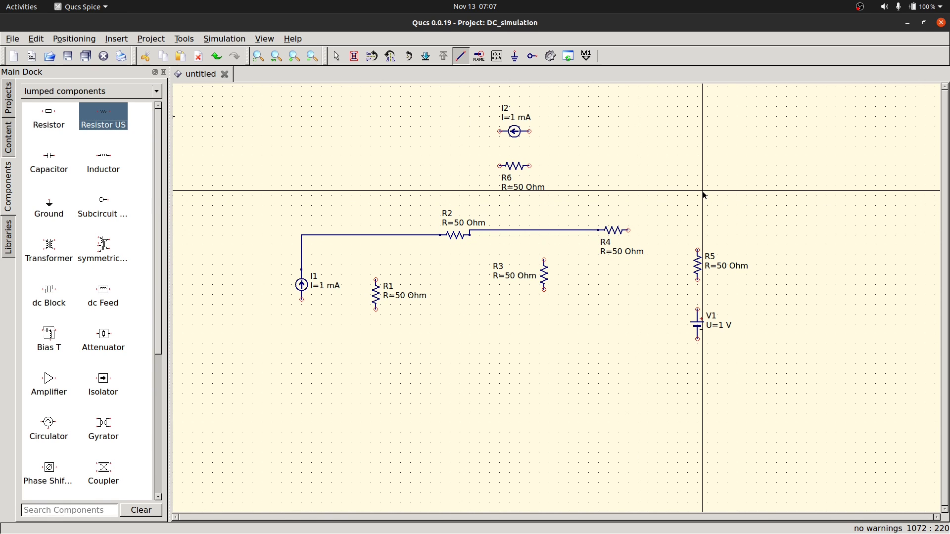
# Close the I1–R1 loop and wire R6's left end to the R1/R2 junction
pyautogui.click(376, 281)
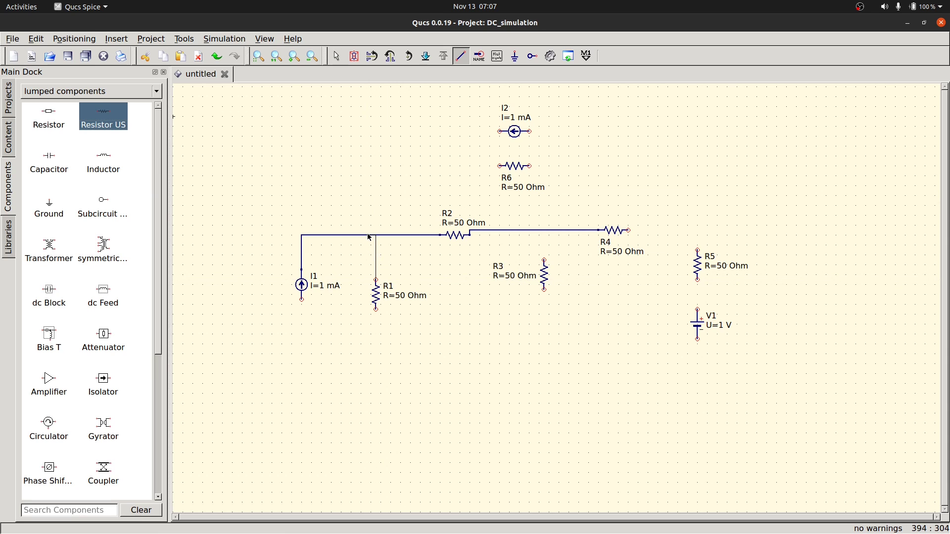
pyautogui.click(375, 237)
pyautogui.click(301, 299)
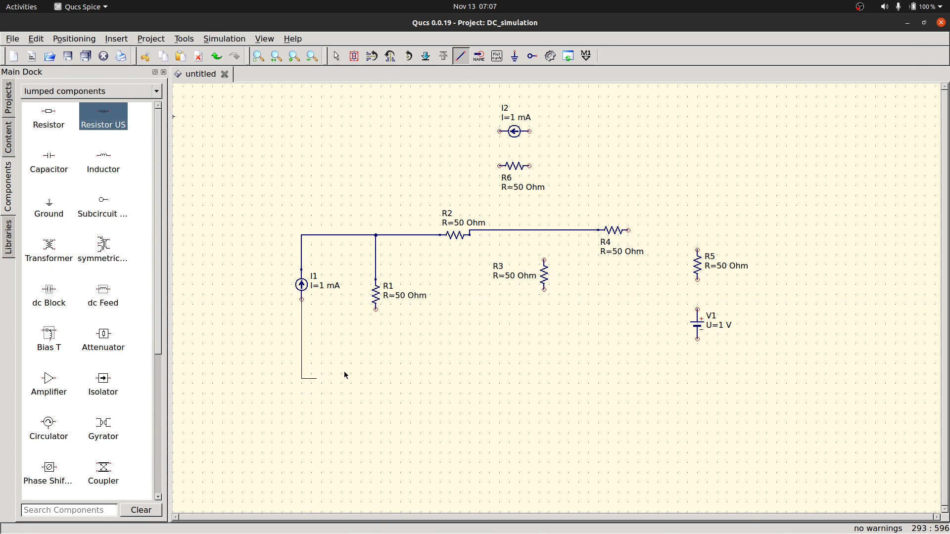
pyautogui.click(376, 364)
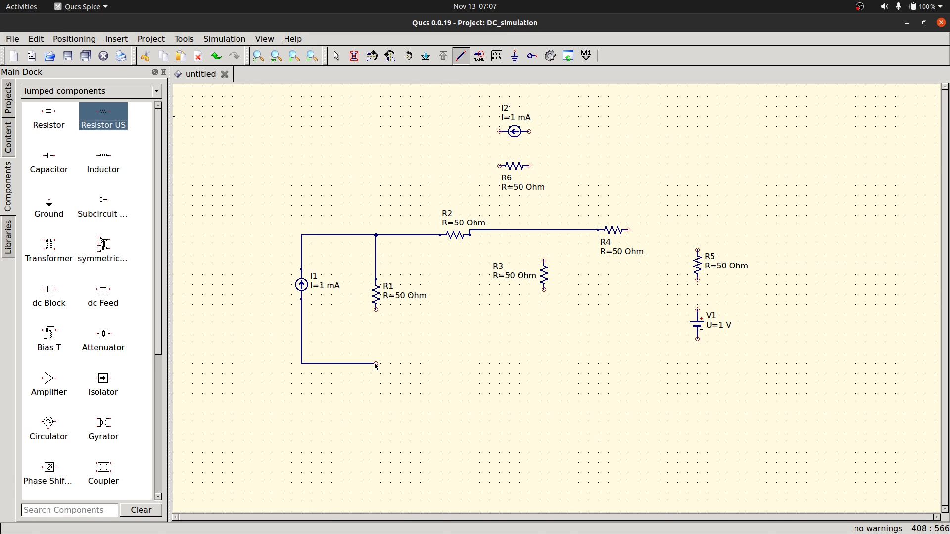
pyautogui.click(376, 311)
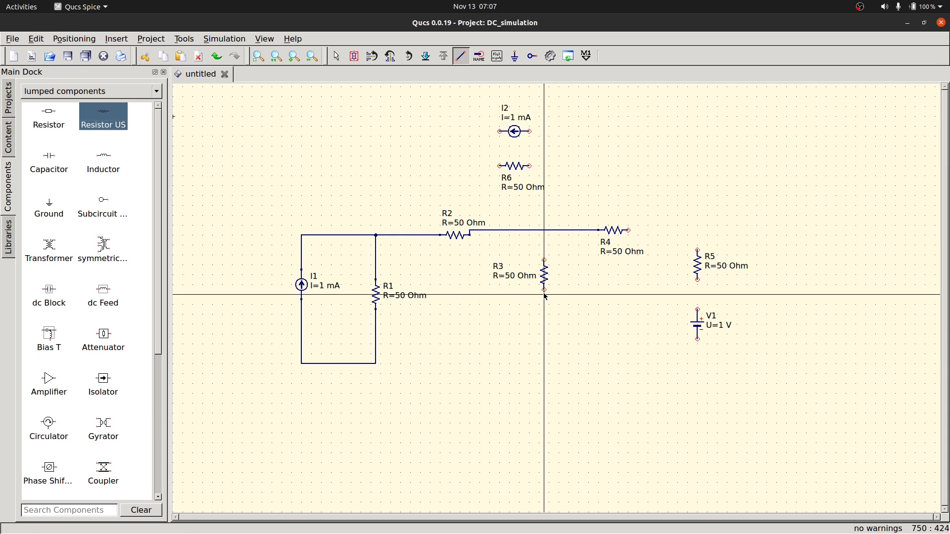
pyautogui.click(498, 165)
pyautogui.click(376, 235)
pyautogui.click(529, 165)
# Join R6's right end to R4, then reposition R3 and R4 beneath the R2–R4 wire
pyautogui.click(631, 230)
pyautogui.press('Escape')
pyautogui.moveTo(535, 262); pyautogui.dragTo(470, 272)
pyautogui.moveTo(584, 230); pyautogui.dragTo(626, 238)
pyautogui.click(626, 232)
pyautogui.click(557, 324)
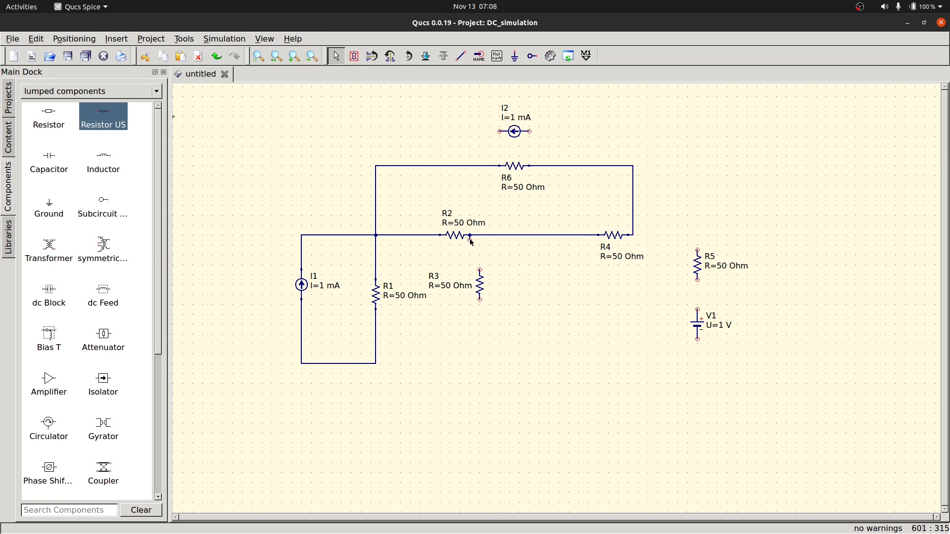
pyautogui.moveTo(480, 282)
pyautogui.mouseDown()
pyautogui.moveTo(472, 255)
pyautogui.moveTo(471, 292)
pyautogui.mouseUp()
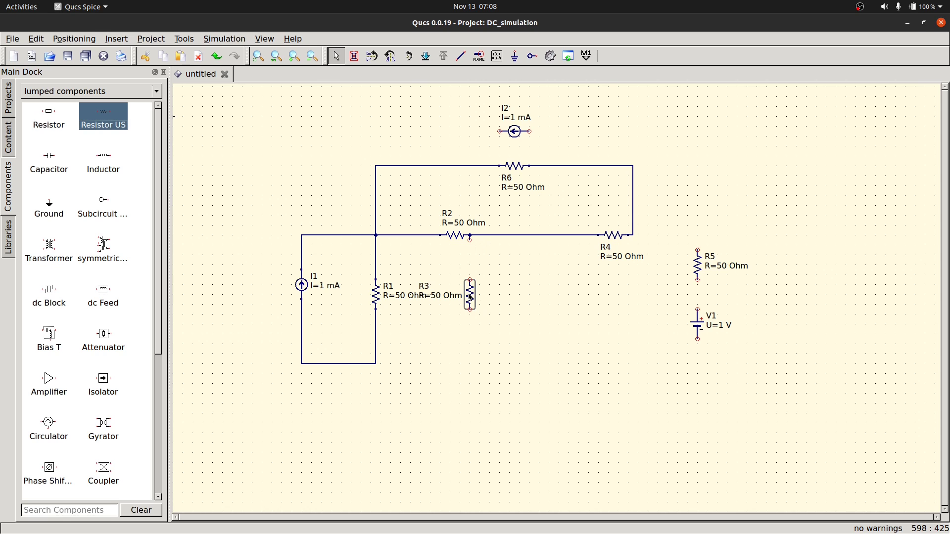
pyautogui.click(408, 55)
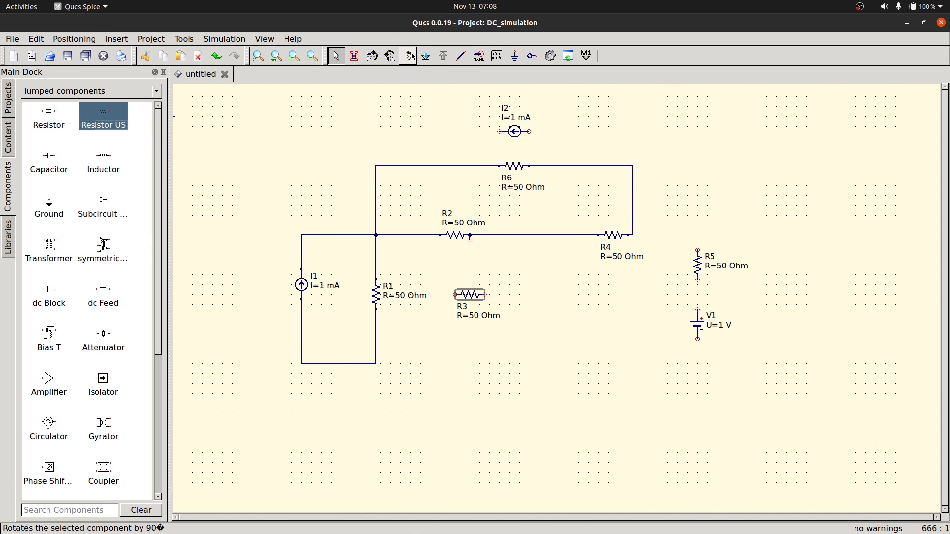
pyautogui.click(408, 56)
pyautogui.moveTo(468, 244)
pyautogui.mouseDown()
pyautogui.moveTo(468, 271)
pyautogui.moveTo(469, 258)
pyautogui.mouseUp()
pyautogui.hotkey('ctrl', 'z')
# Wire R3 vertically from R2's right node down to the bottom return wire
pyautogui.hotkey('ctrl', 'e')
pyautogui.click(470, 235)
pyautogui.click(470, 280)
pyautogui.click(470, 310)
pyautogui.click(376, 364)
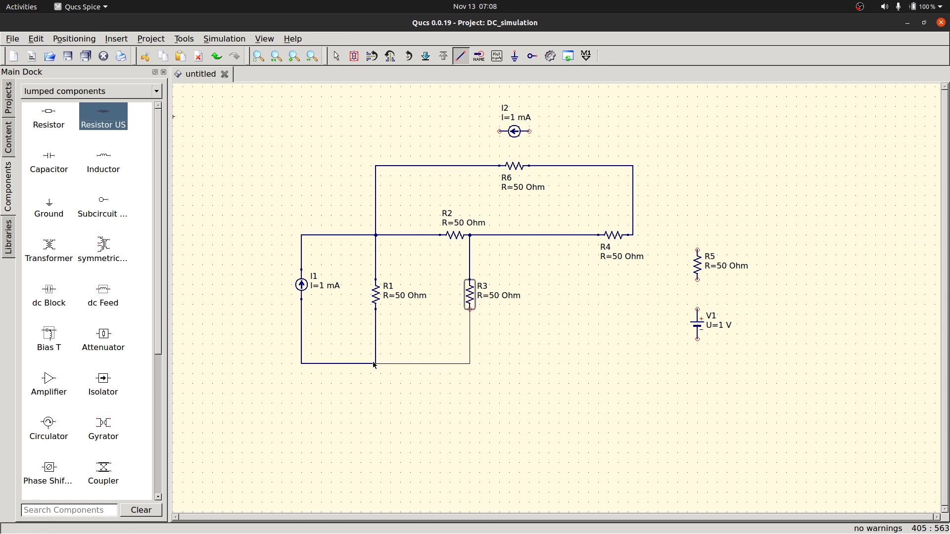
pyautogui.press('Escape')
# Shift R4 left and move R5 and V1 left under the R4/R6 corner
pyautogui.click(613, 235)
pyautogui.press('Left')
pyautogui.press('Left')
pyautogui.press('Left')
pyautogui.press('Left')
pyautogui.press('Left')
pyautogui.press('Left')
pyautogui.press('Left')
pyautogui.press('Left')
pyautogui.press('Left')
pyautogui.press('Left')
pyautogui.press('Left')
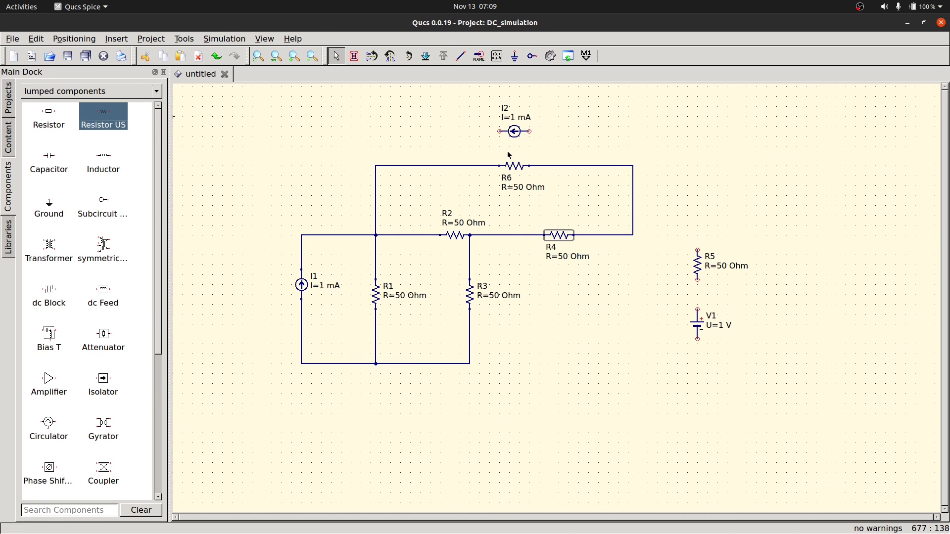
pyautogui.moveTo(703, 269); pyautogui.dragTo(638, 278)
pyautogui.moveTo(698, 325); pyautogui.dragTo(634, 325)
# Wire R5 and V1 in series from the R4/R6 corner to the bottom rail
pyautogui.click(461, 56)
pyautogui.click(633, 236)
pyautogui.click(633, 260)
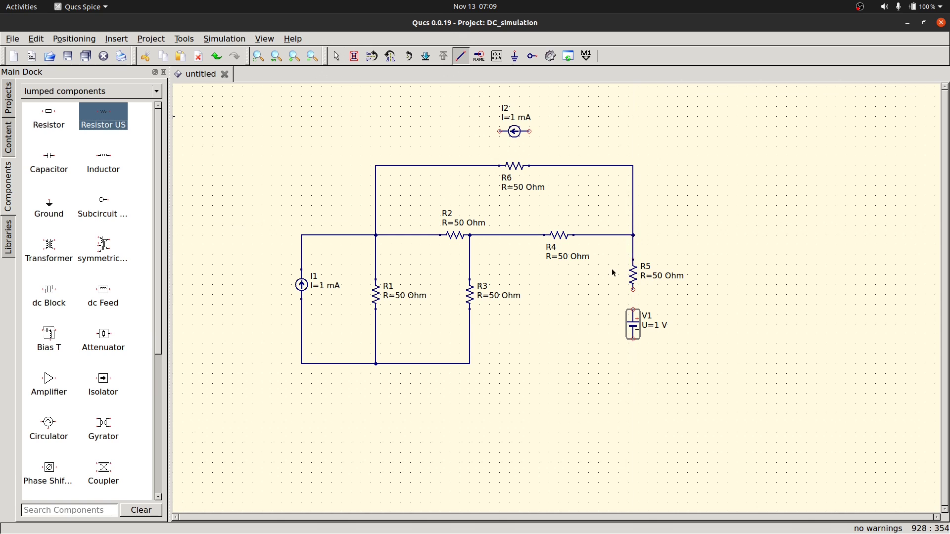
pyautogui.click(633, 289)
pyautogui.click(633, 309)
pyautogui.click(633, 339)
pyautogui.click(470, 364)
pyautogui.click(499, 131)
pyautogui.click(371, 131)
# Remove the stray wire and connect I2's terminals to R6's left and right corners
pyautogui.press('Escape')
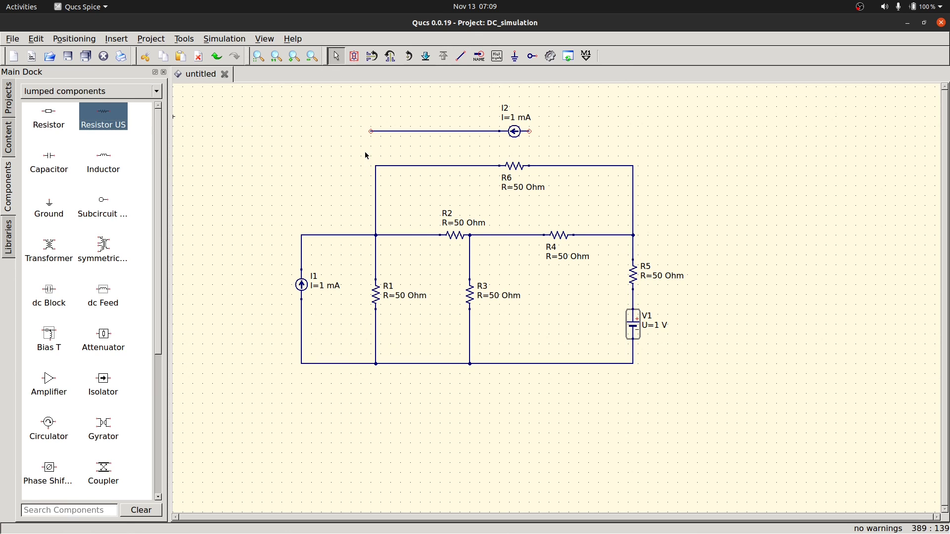
pyautogui.hotkey('ctrl', 'z')
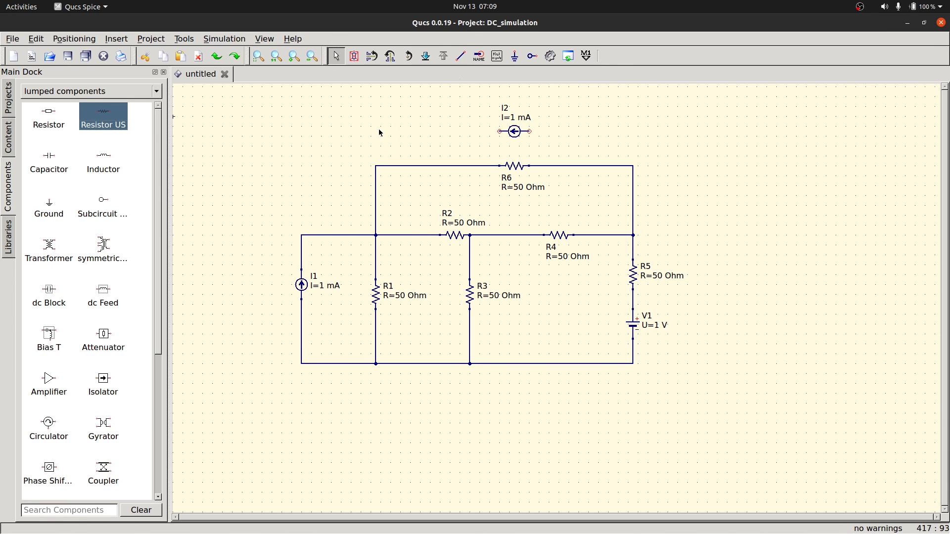
pyautogui.hotkey('ctrl', 'e')
pyautogui.click(376, 165)
pyautogui.click(499, 131)
pyautogui.click(632, 166)
pyautogui.click(529, 131)
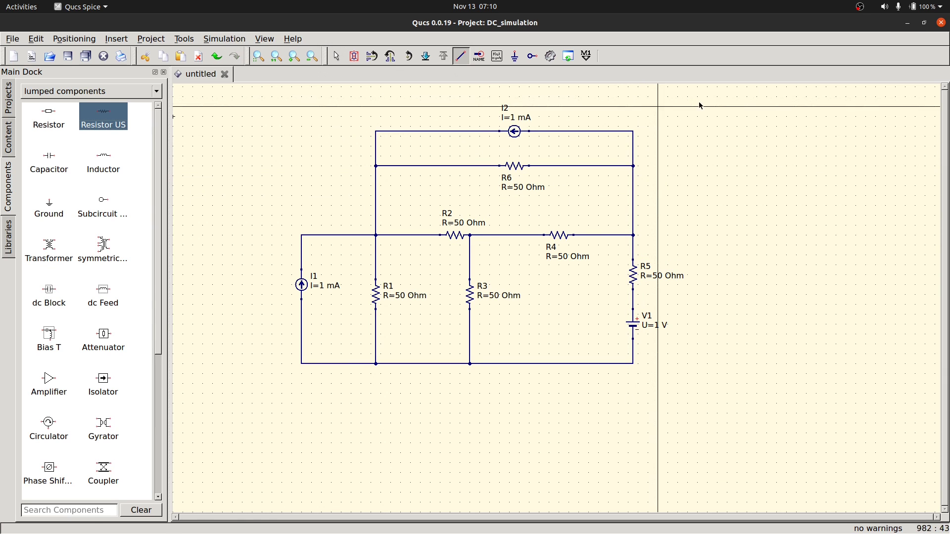
pyautogui.press('Escape')
# Nudge R6 down, R2 left and the R3 branch right for even spacing
pyautogui.moveTo(345, 143); pyautogui.dragTo(665, 192)
pyautogui.press('Down')
pyautogui.press('Escape')
pyautogui.click(456, 235)
pyautogui.press('Left')
pyautogui.press('Left')
pyautogui.moveTo(460, 231); pyautogui.dragTo(523, 390)
pyautogui.press('Right')
pyautogui.press('Right')
pyautogui.press('Right')
pyautogui.press('Right')
pyautogui.press('Right')
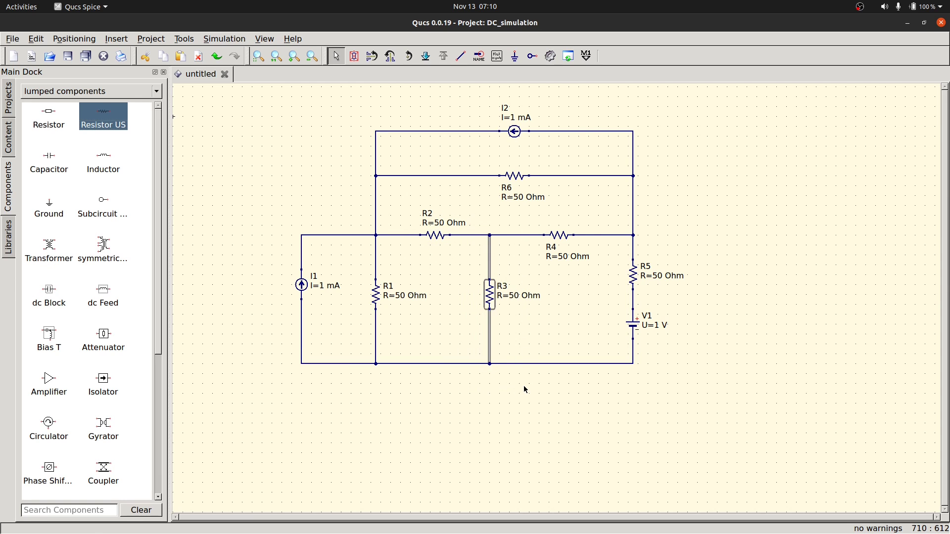
pyautogui.press('Escape')
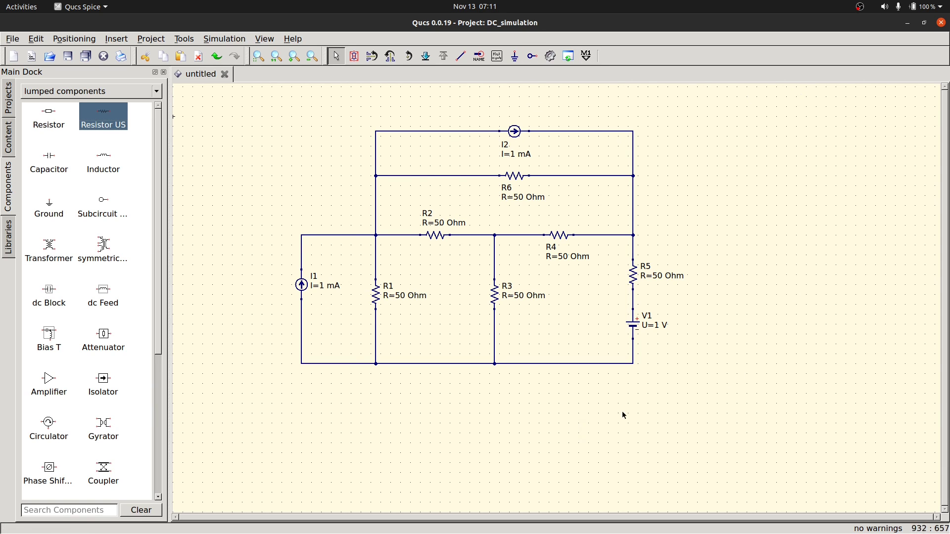
# Place a ground symbol on the bottom wire below R3
pyautogui.click(515, 57)
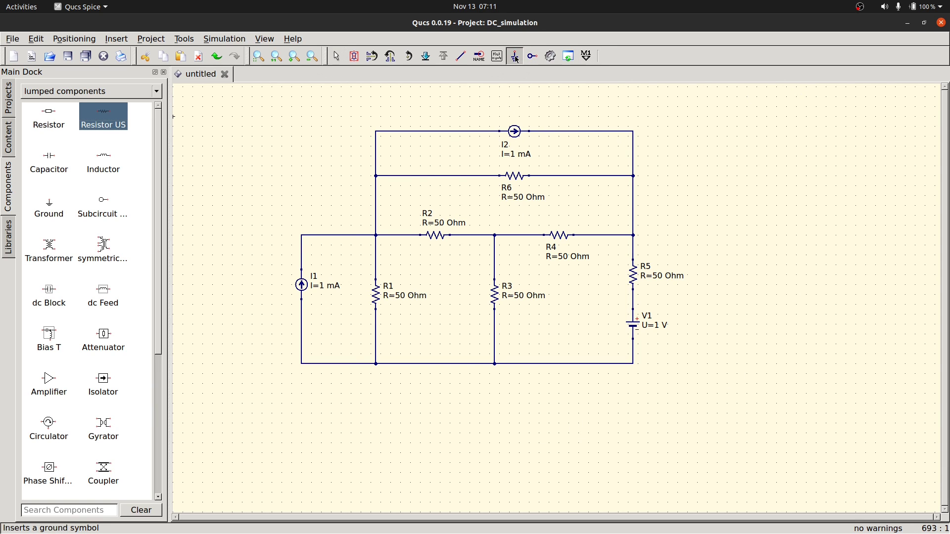
pyautogui.click(495, 368)
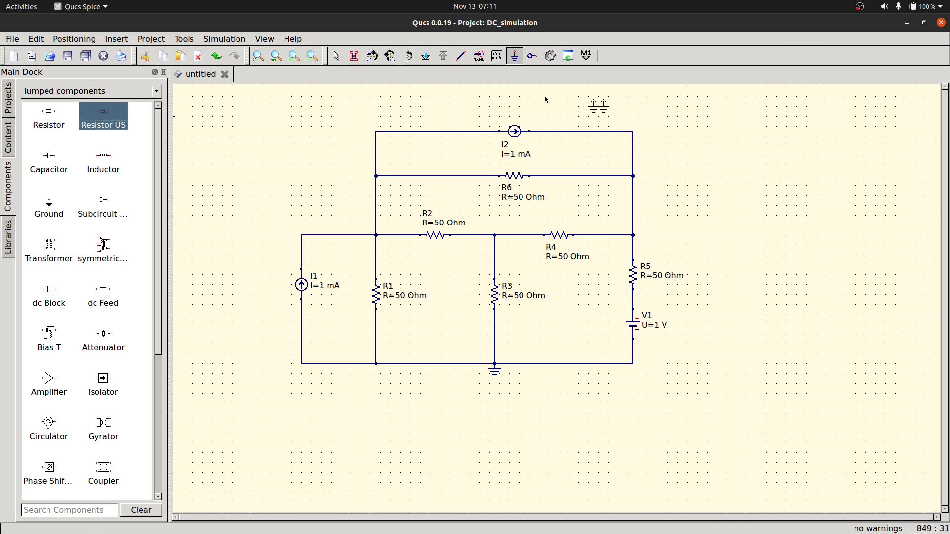
pyautogui.click(515, 56)
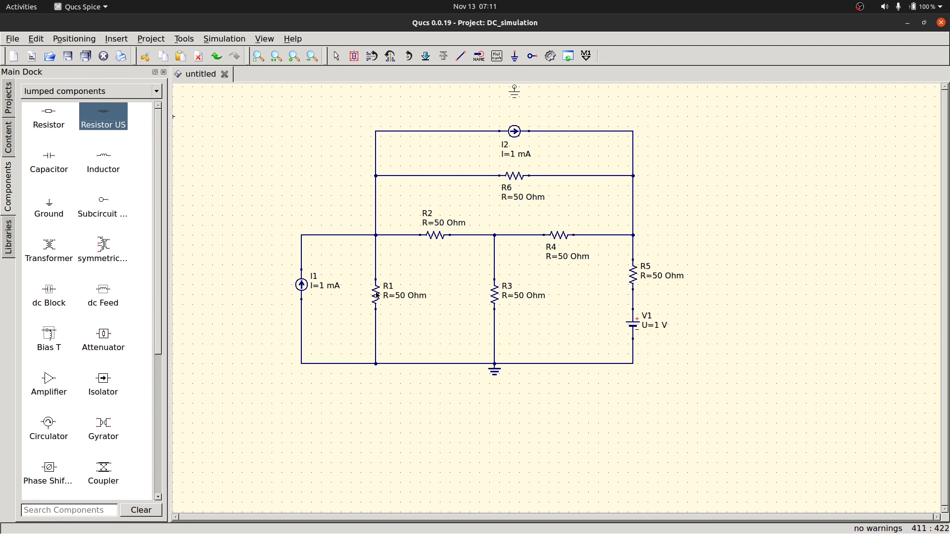
pyautogui.press('Escape')
# In R1's properties, replace the 50 resistance value with 4, apply and close
pyautogui.doubleClick(377, 296)
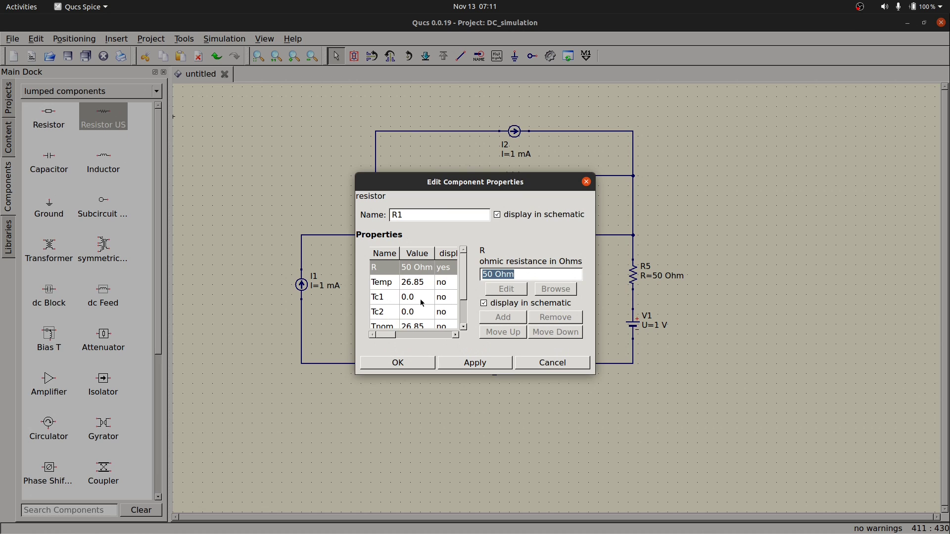
pyautogui.click(388, 268)
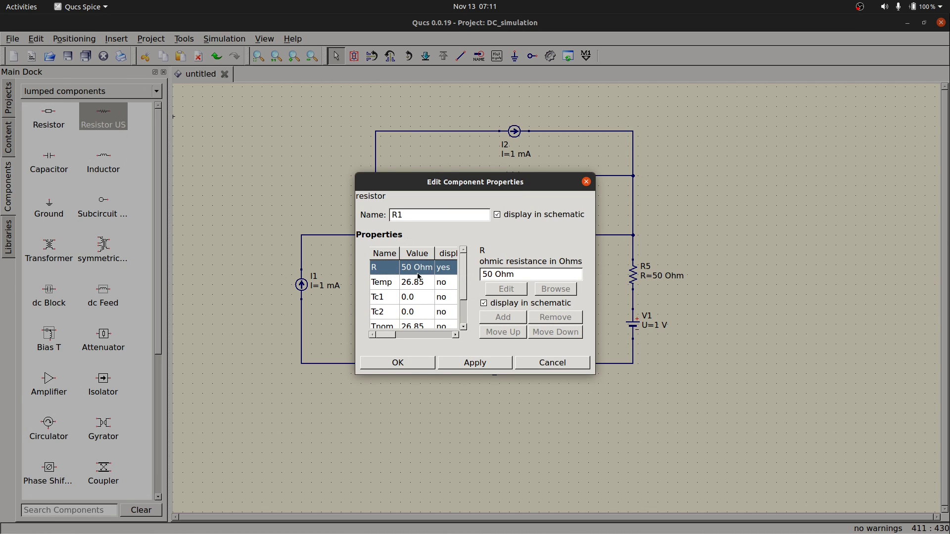
pyautogui.scroll(-1, 400, 319)
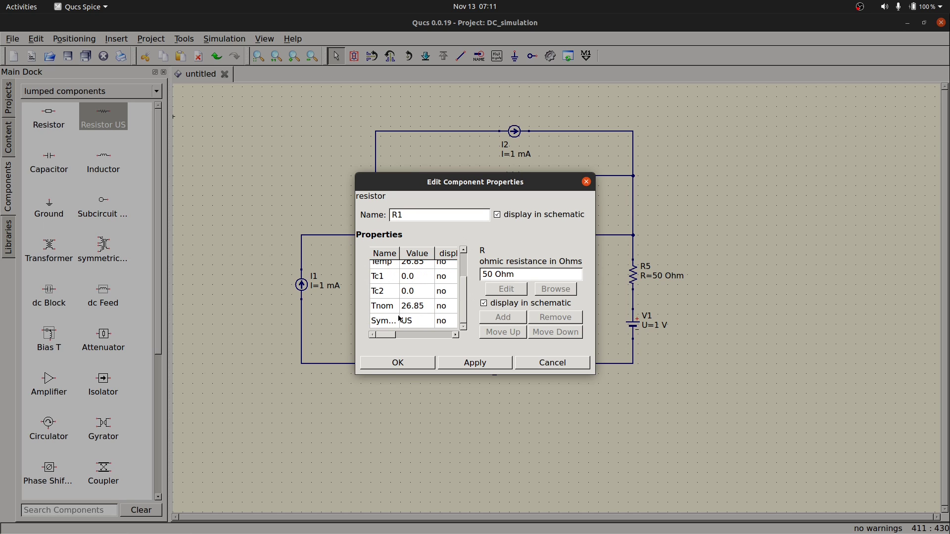
pyautogui.scroll(1, 400, 319)
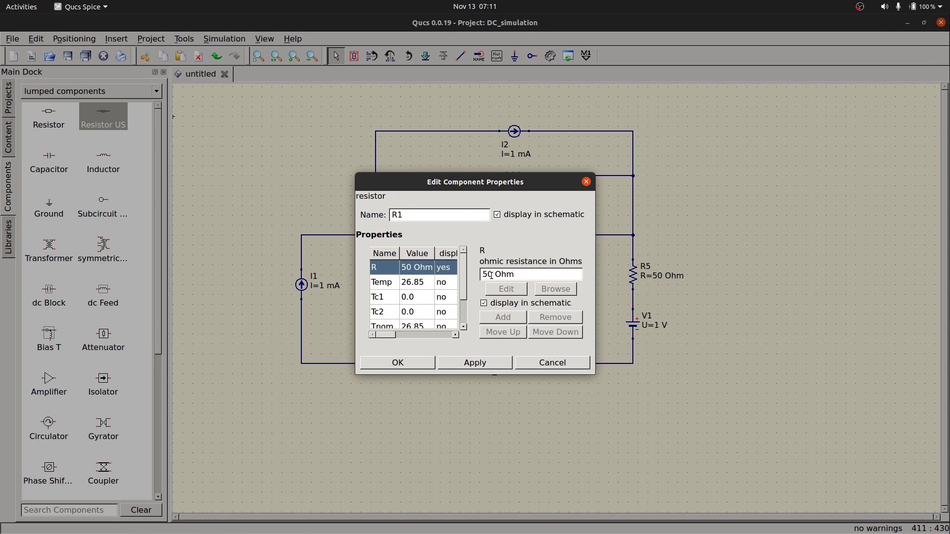
pyautogui.moveTo(491, 274); pyautogui.dragTo(480, 275)
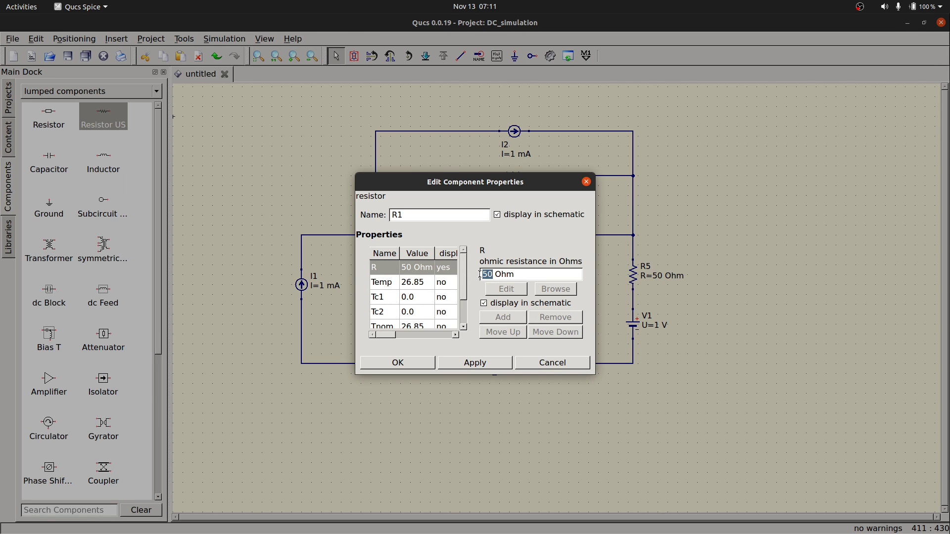
pyautogui.write('4')
pyautogui.click(467, 363)
pyautogui.click(401, 372)
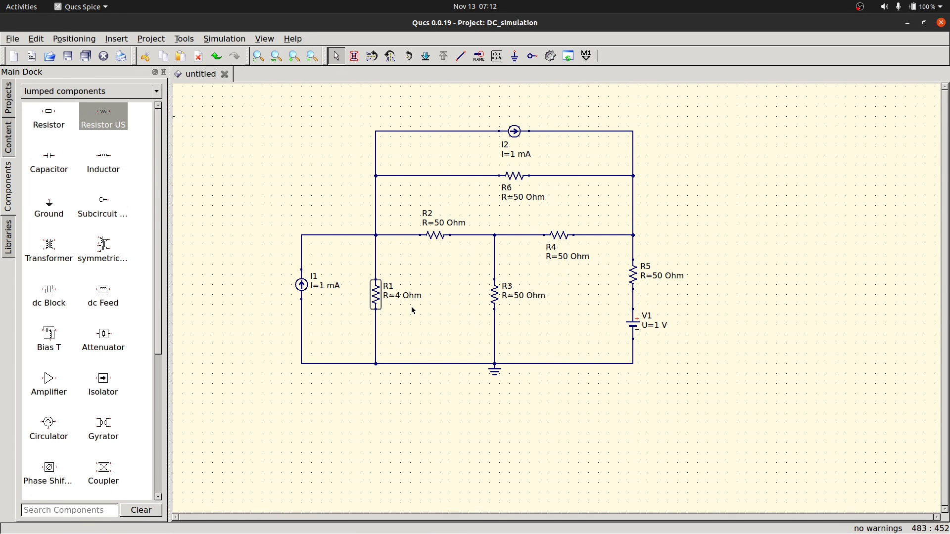
# Set resistor R2 to 8 Ohm, and R6 and R3 to 2 Ohm each
pyautogui.doubleClick(437, 222)
pyautogui.press('BackSpace')
pyautogui.write('8')
pyautogui.press('Return')
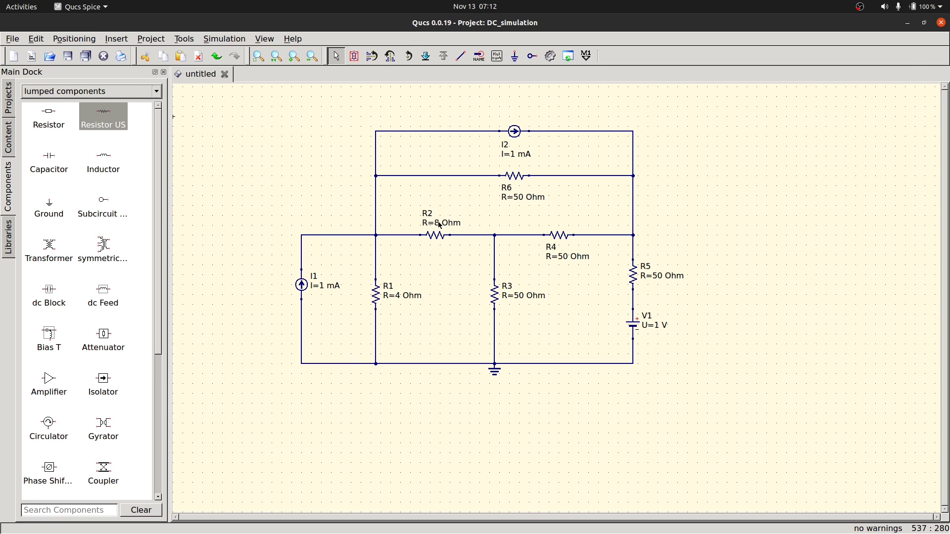
pyautogui.doubleClick(518, 197)
pyautogui.write('2')
pyautogui.press('Return')
pyautogui.doubleClick(518, 296)
pyautogui.write('2')
pyautogui.press('Return')
# Set resistor R4 to 4 Ohm and R5 to 8 Ohm
pyautogui.doubleClick(563, 257)
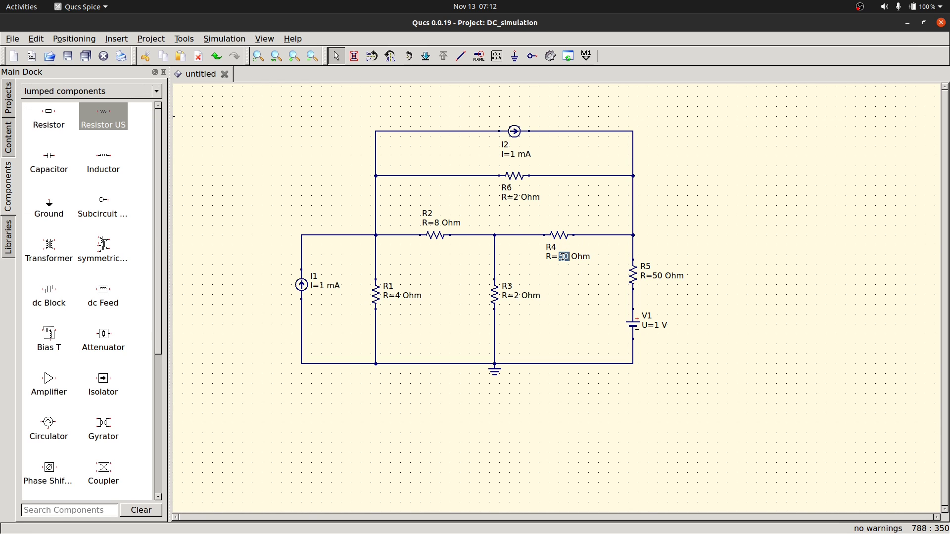
pyautogui.write('4')
pyautogui.press('Return')
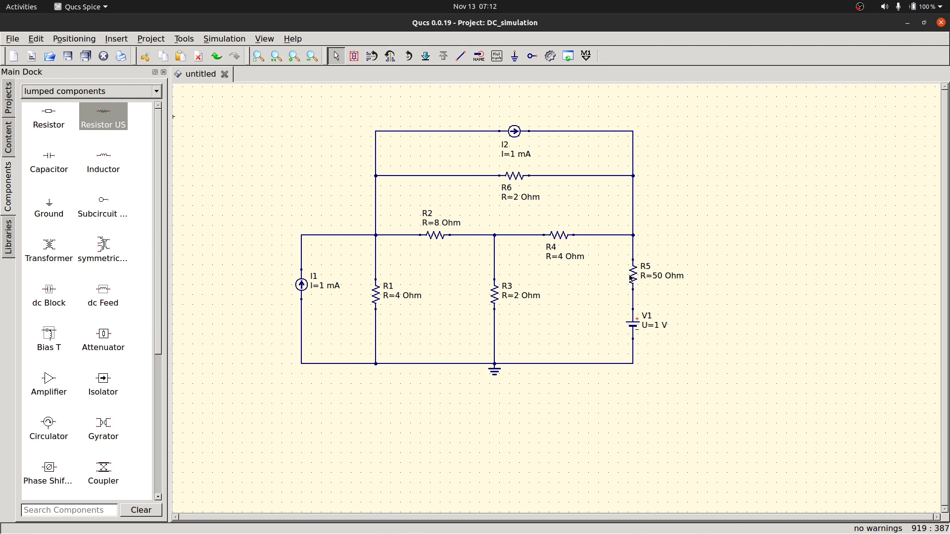
pyautogui.doubleClick(657, 276)
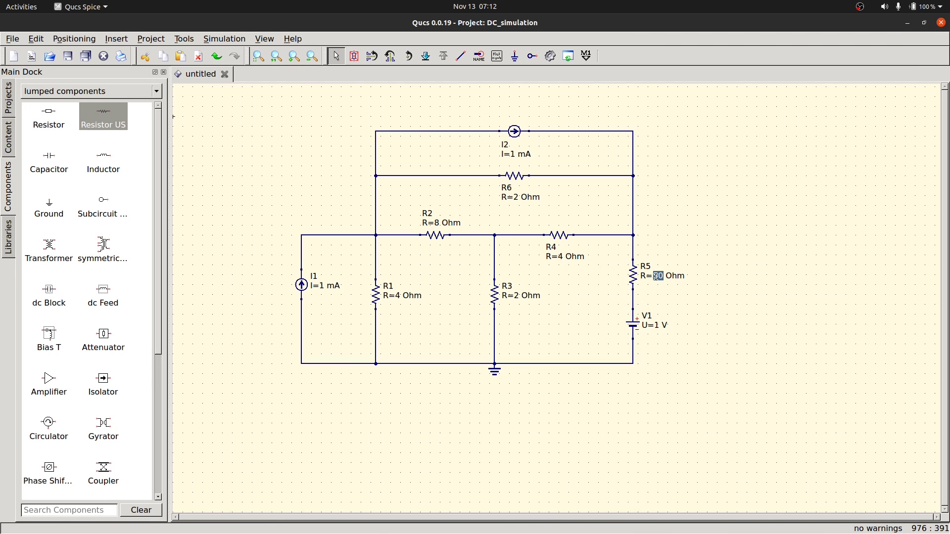
pyautogui.write('8')
pyautogui.press('Return')
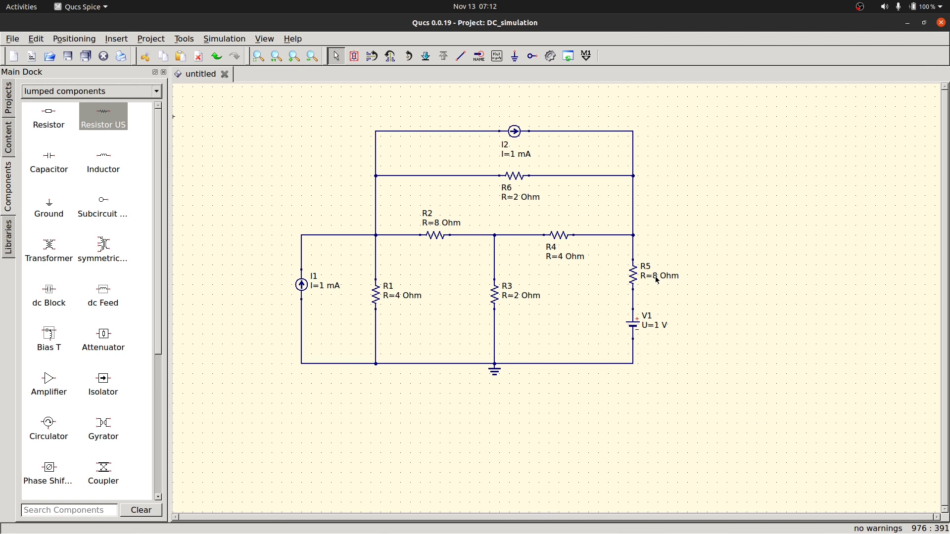
# Give current source I1 5 mA, battery V1 12 V and current source I2 3 mA
pyautogui.doubleClick(322, 286)
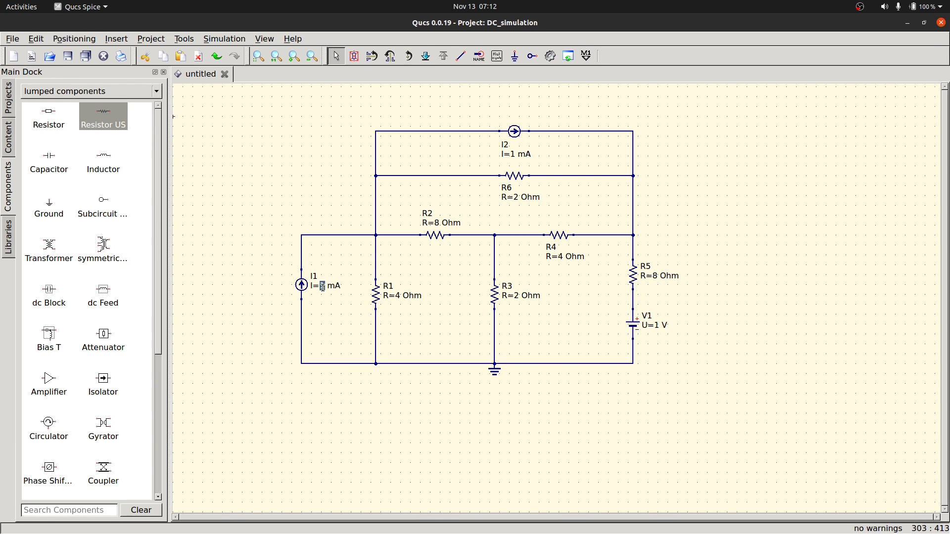
pyautogui.write('5')
pyautogui.press('Return')
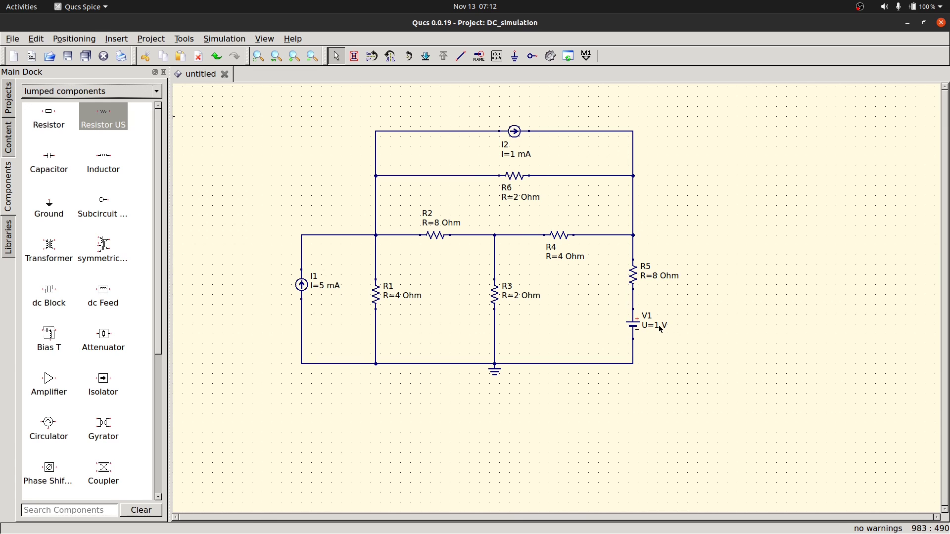
pyautogui.doubleClick(658, 326)
pyautogui.write('12')
pyautogui.press('Return')
pyautogui.doubleClick(514, 156)
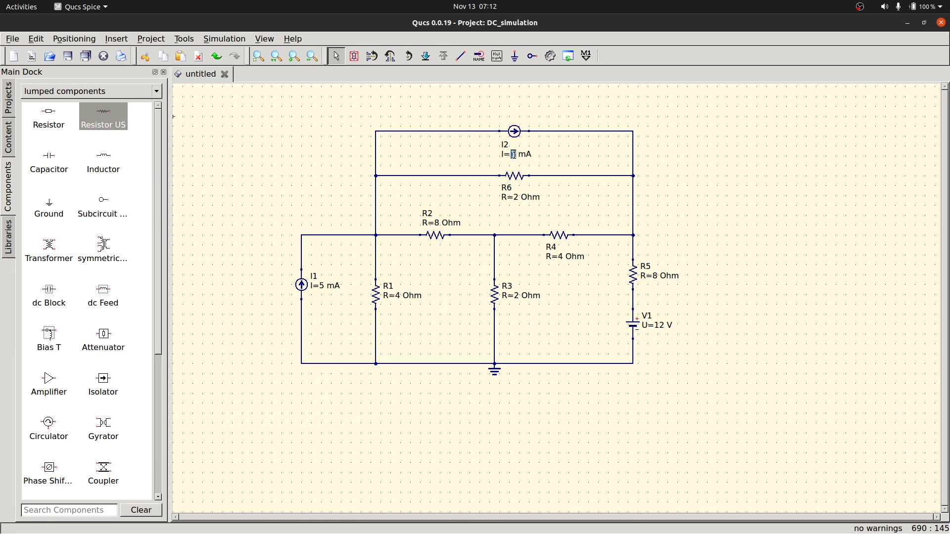
pyautogui.write('3')
pyautogui.press('Return')
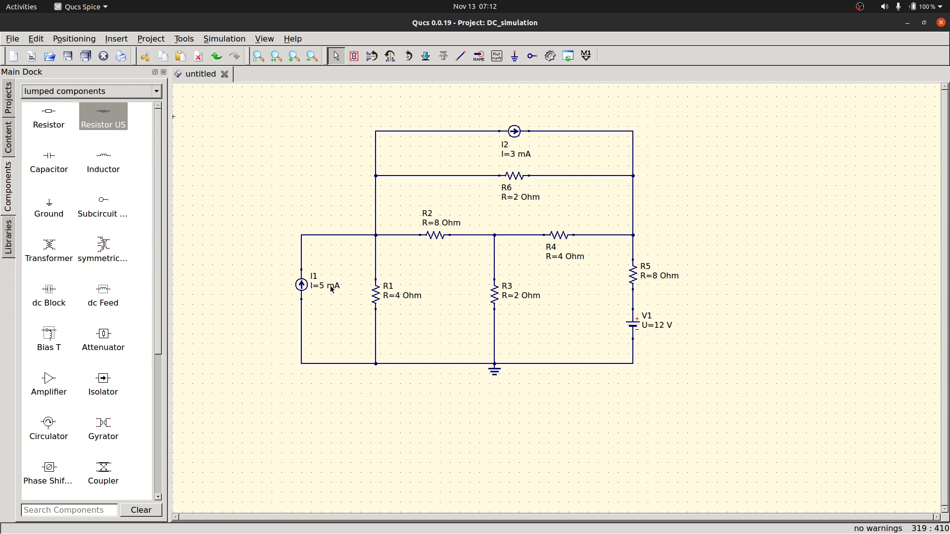
pyautogui.doubleClick(301, 289)
# Drop the milli prefix so I1 reads 5 A and I2 reads 3 A
pyautogui.click(498, 274)
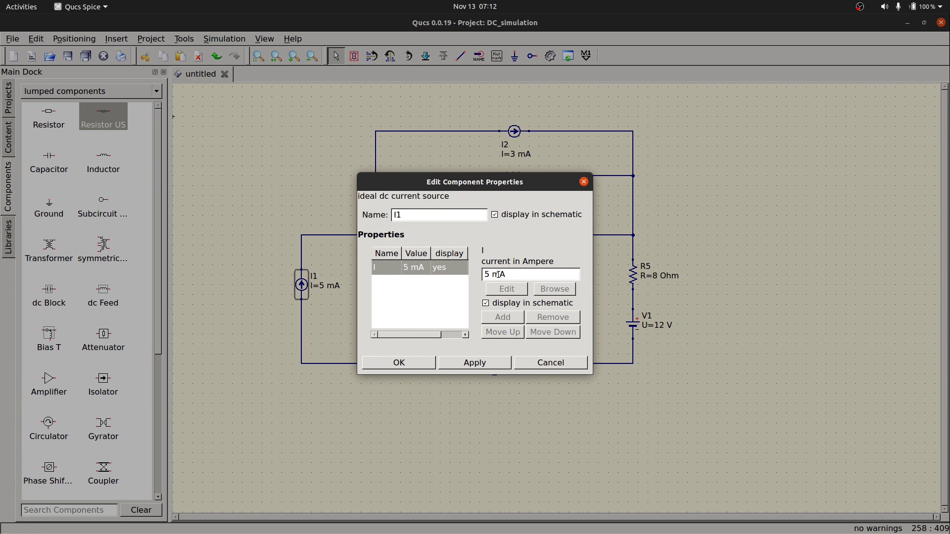
pyautogui.press('BackSpace')
pyautogui.click(473, 365)
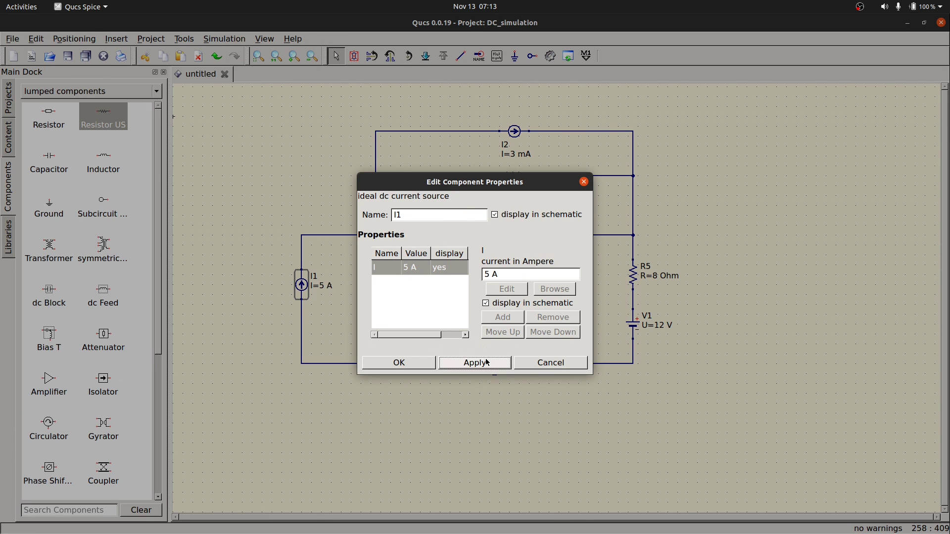
pyautogui.click(418, 366)
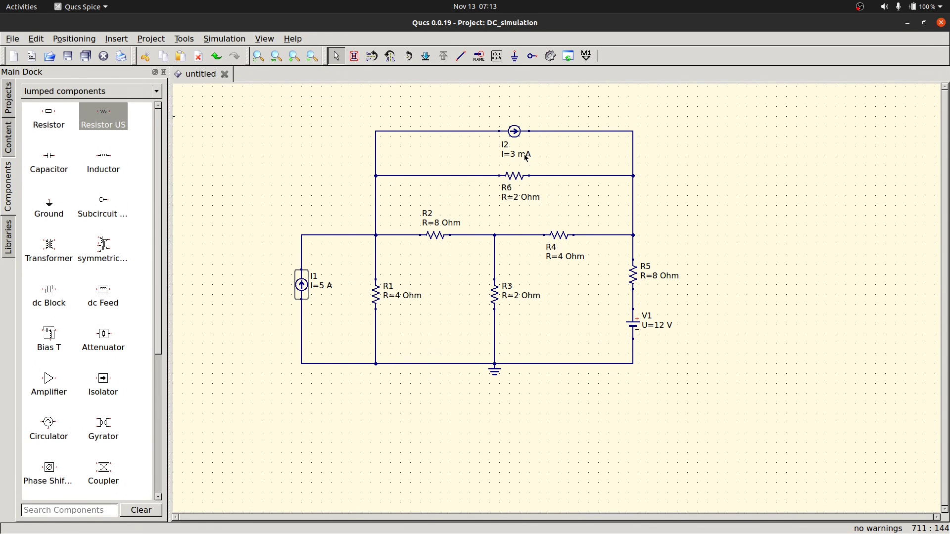
pyautogui.press('Left')
pyautogui.press('Delete')
pyautogui.press('Return')
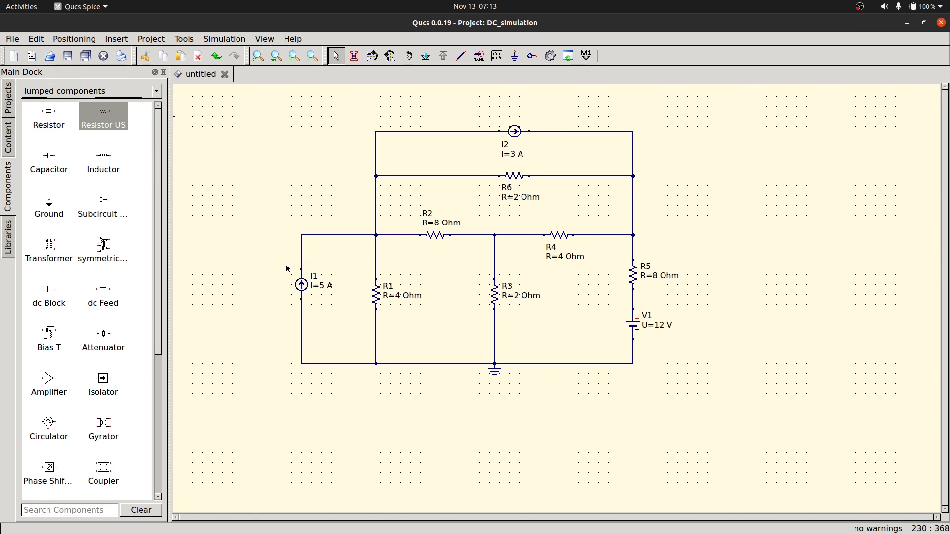
# Move current source I1 down one grid step
pyautogui.moveTo(285, 265); pyautogui.dragTo(341, 310)
pyautogui.press('Down')
pyautogui.click(341, 309)
# Shift resistor R2 one grid step to the right
pyautogui.moveTo(409, 199); pyautogui.dragTo(474, 263)
pyautogui.press('Right')
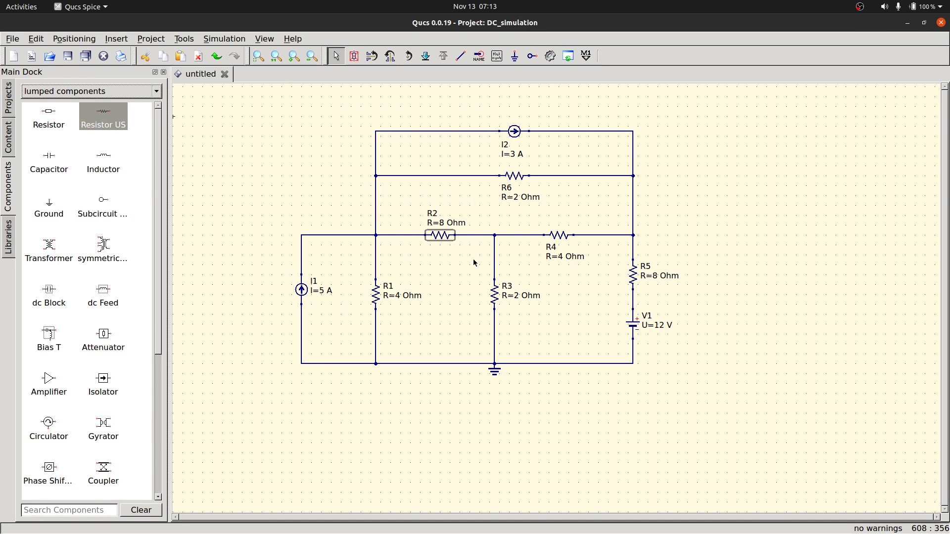
pyautogui.click(564, 277)
# Select the whole circuit and reposition it as one block with the arrow keys
pyautogui.moveTo(220, 102); pyautogui.dragTo(615, 462)
pyautogui.press('Right')
pyautogui.press('Right')
pyautogui.press('Right')
pyautogui.press('Down')
pyautogui.press('Down')
pyautogui.press('Down')
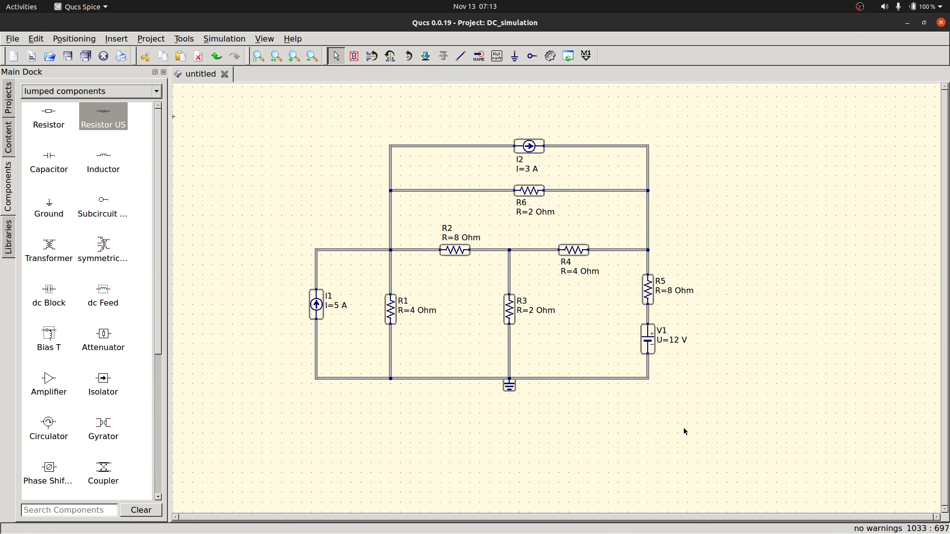
pyautogui.press('Up')
pyautogui.press('Up')
pyautogui.press('Up')
pyautogui.press('Up')
pyautogui.press('Up')
pyautogui.press('Up')
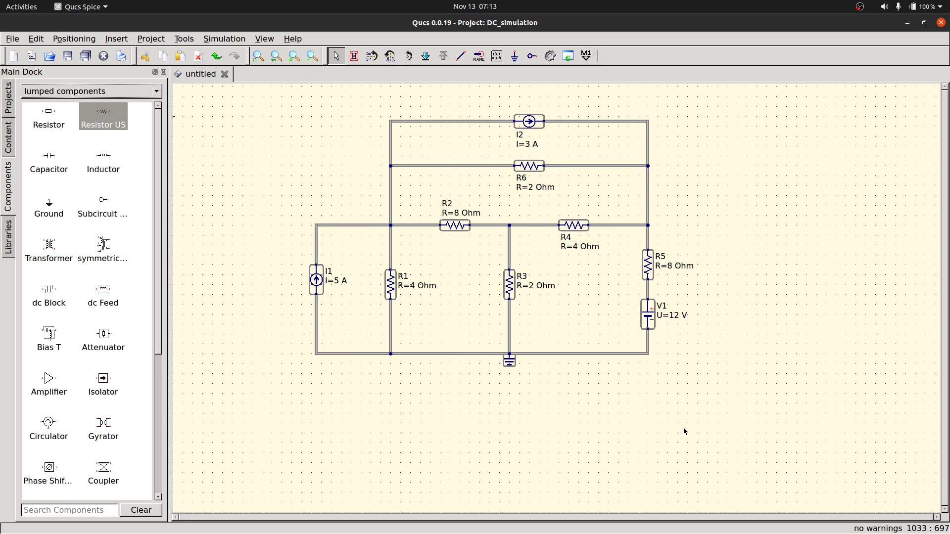
pyautogui.press('Left')
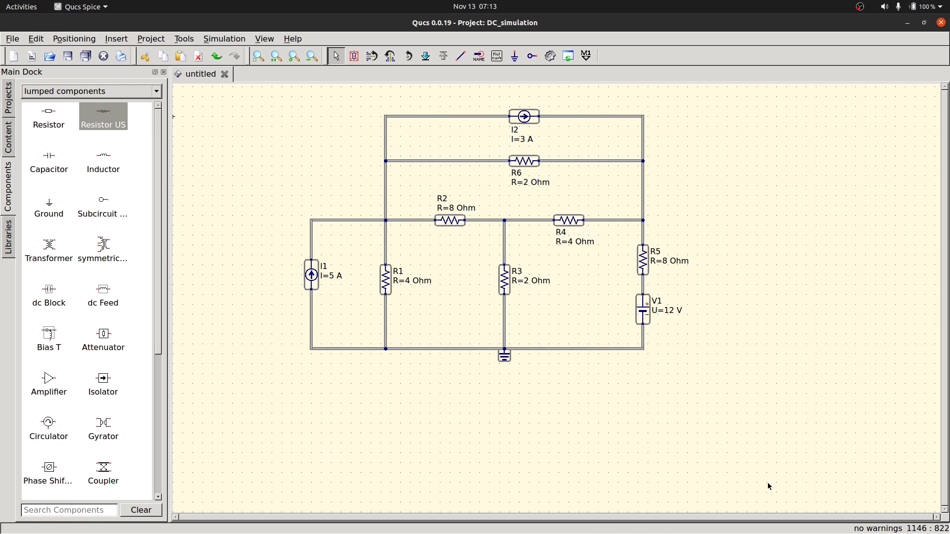
pyautogui.click(795, 406)
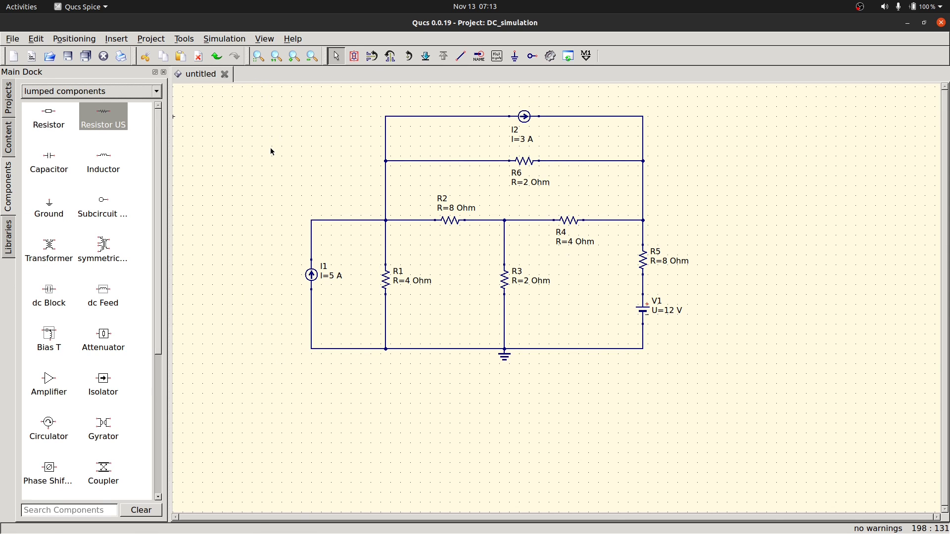
# Place a dc simulation block, DC1, from the simulations category below the circuit's lower-left corner
pyautogui.click(137, 93)
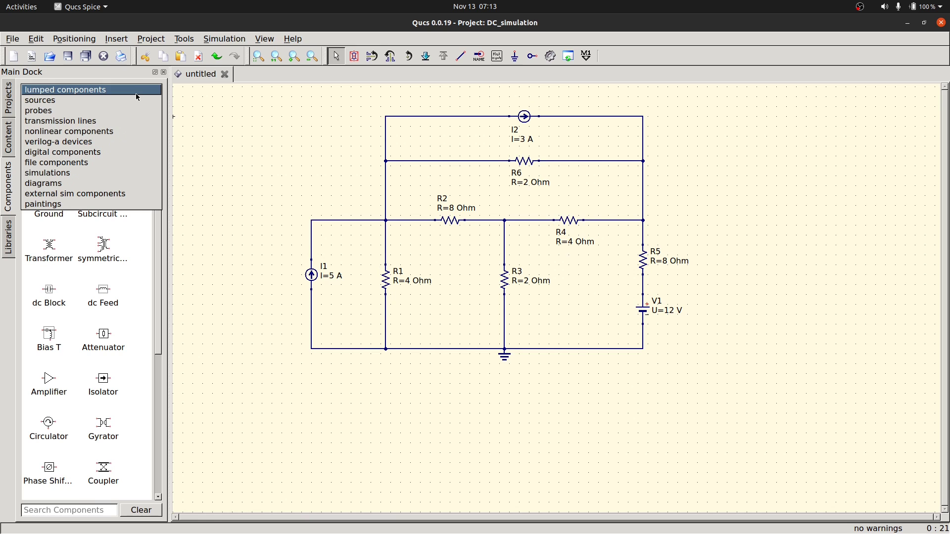
pyautogui.click(113, 176)
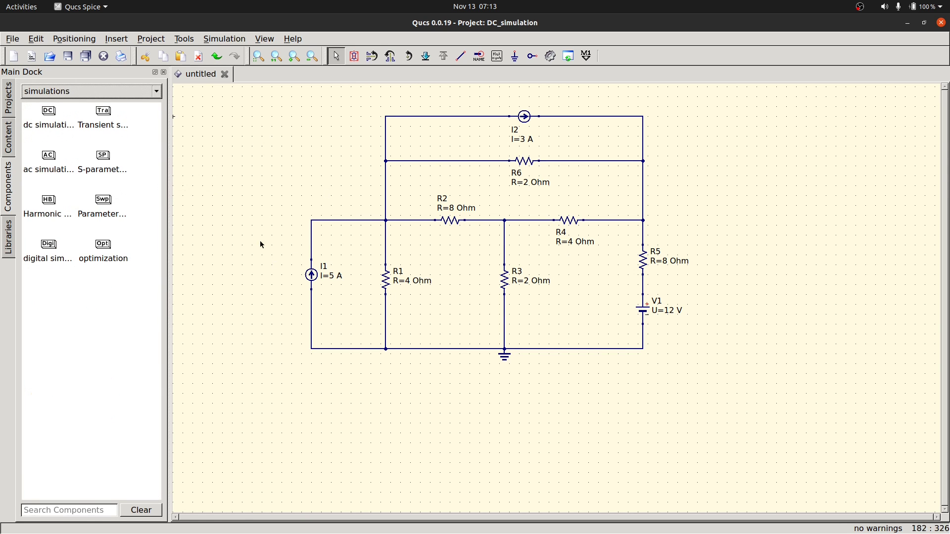
pyautogui.click(48, 123)
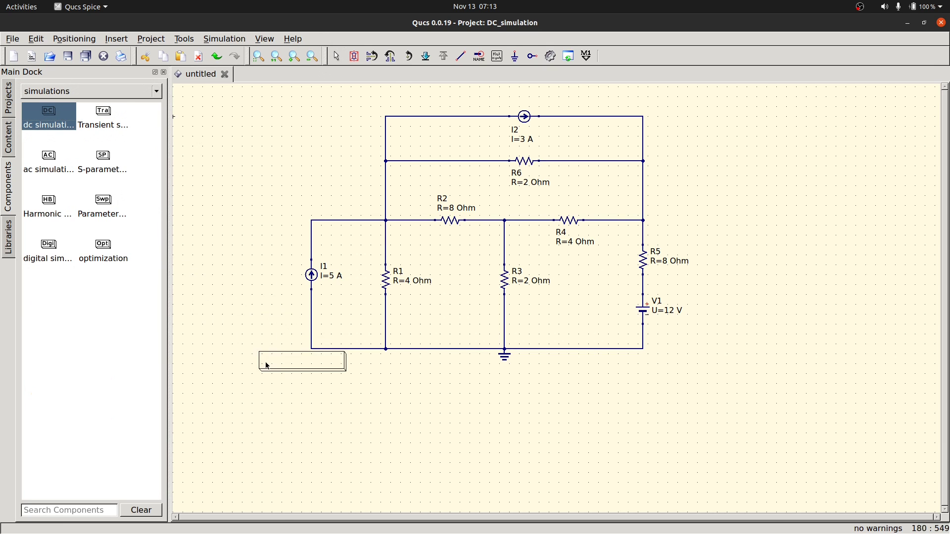
pyautogui.click(271, 384)
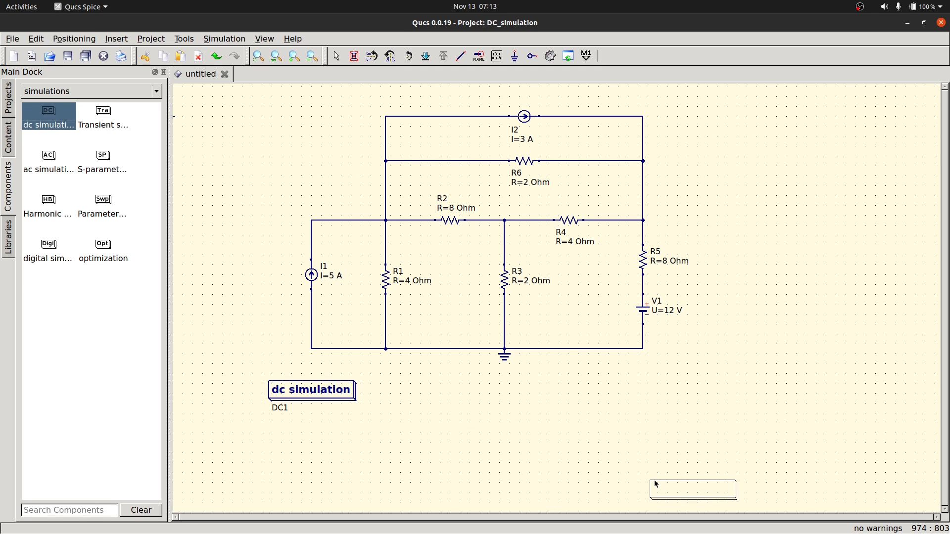
pyautogui.press('Escape')
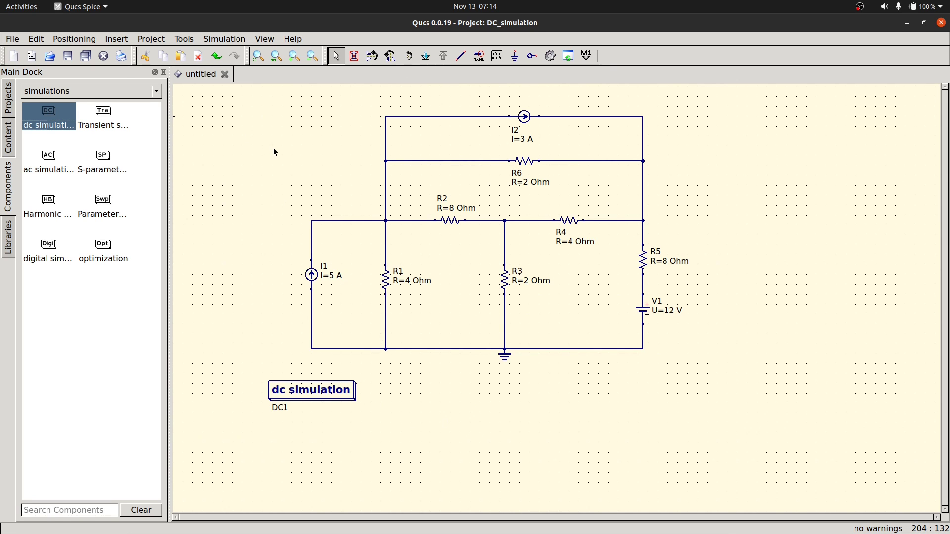
# Save the schematic under the name DC_CKT_1.sch in DC_simulation_prj
pyautogui.click(12, 40)
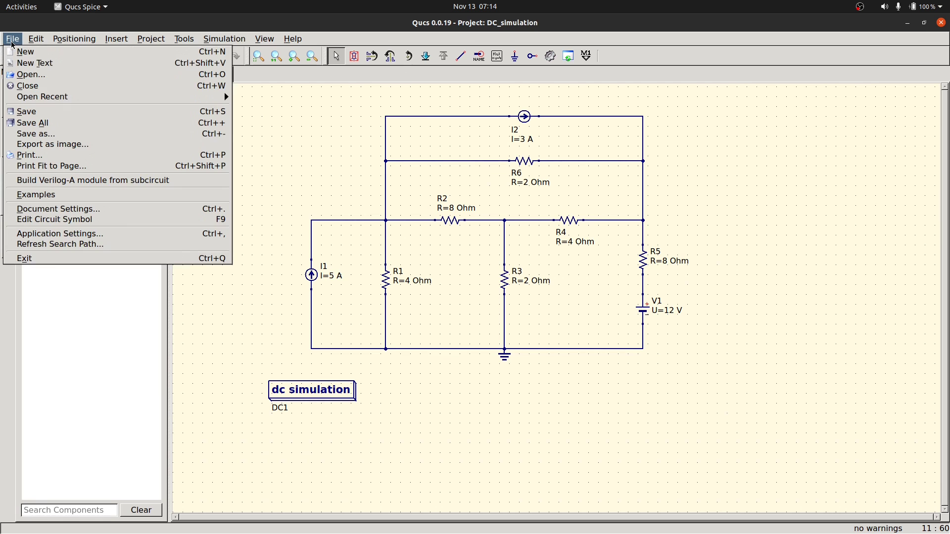
pyautogui.click(59, 111)
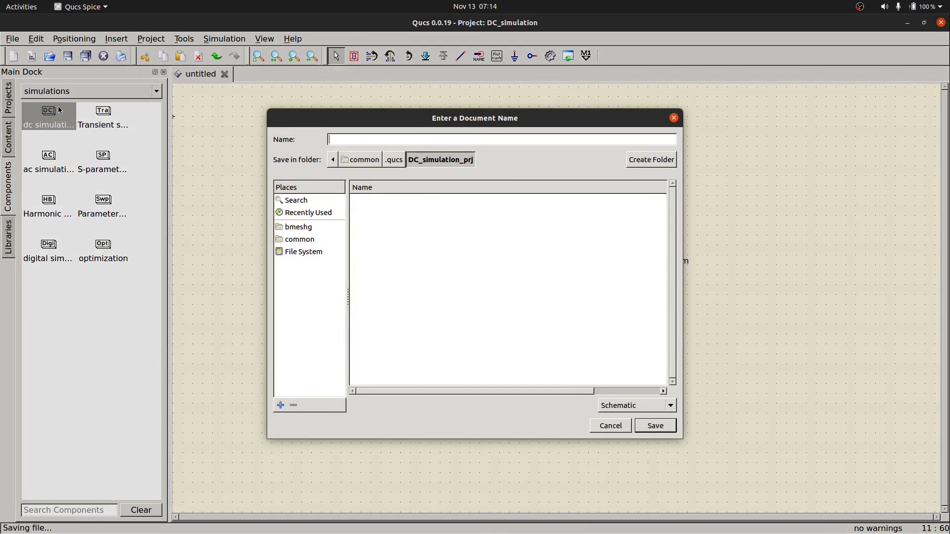
pyautogui.write('DC_CKT_1')
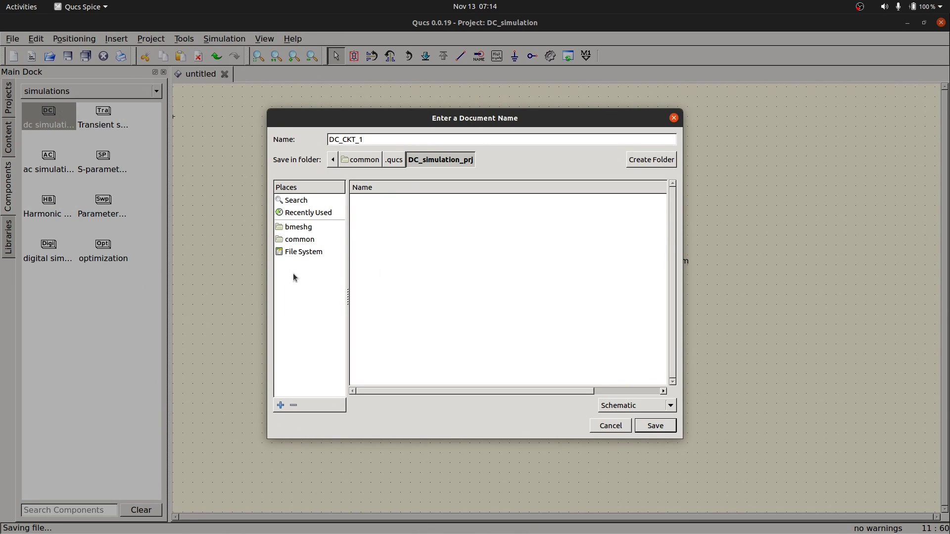
pyautogui.click(655, 425)
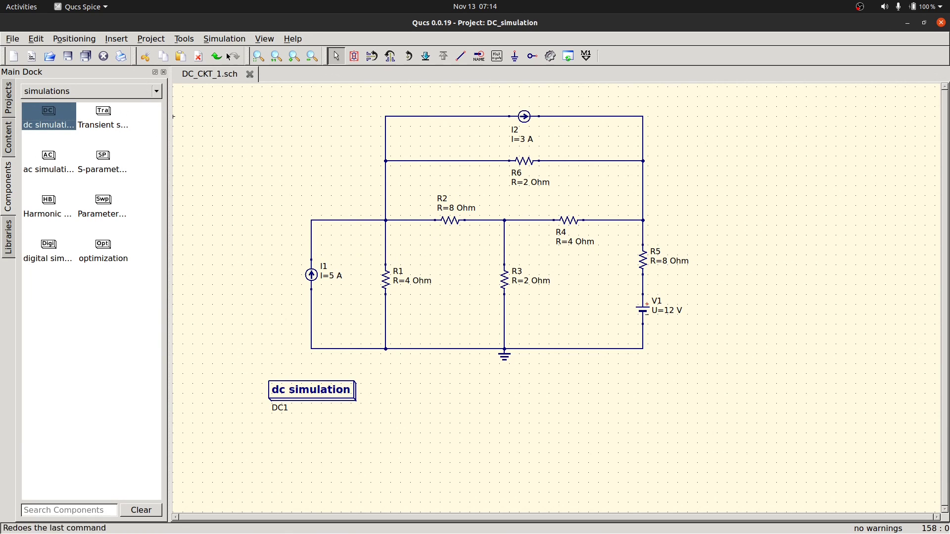
# Run Calculate DC bias to show node voltages 10V, 4.93333V, 12.2667V and 12V
pyautogui.click(209, 40)
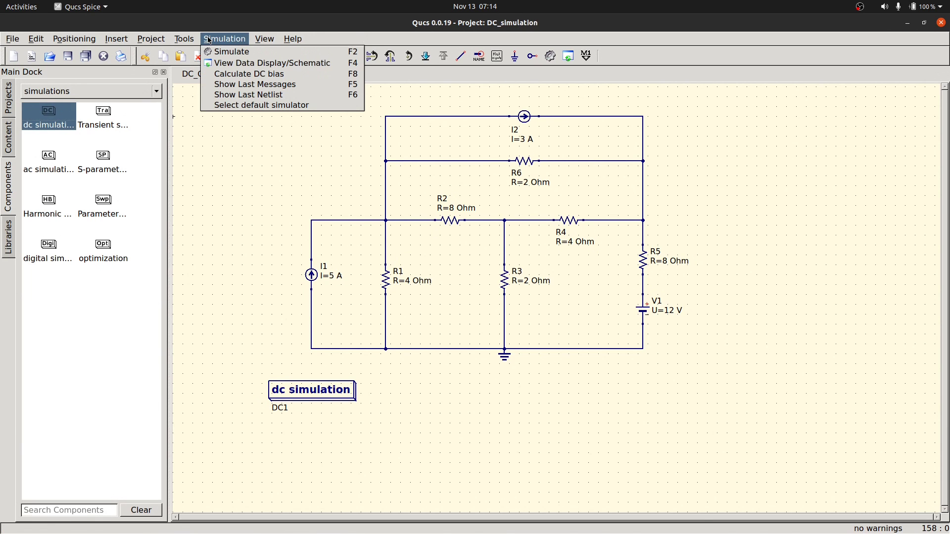
pyautogui.click(228, 76)
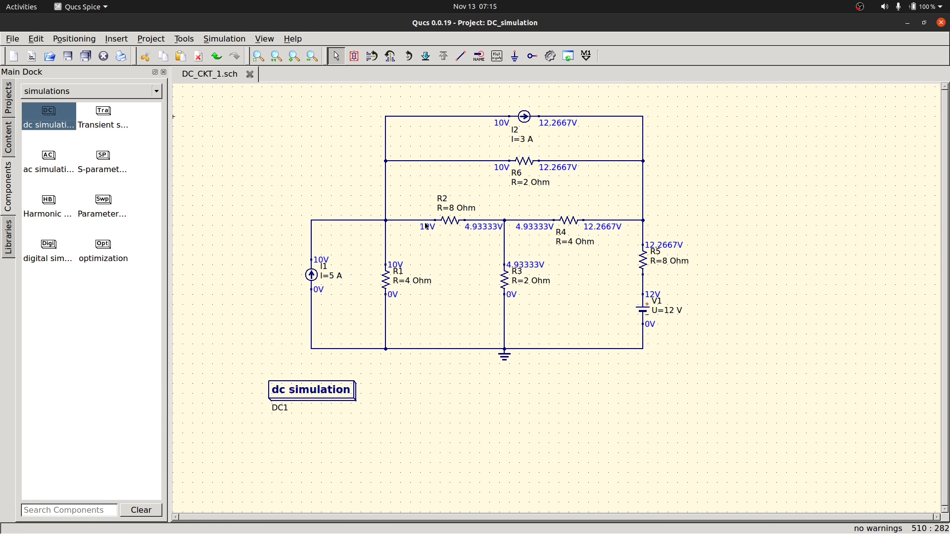
# Label the R1/R2 node V1, the R2/R3 node V2 and the node above R5 V3
pyautogui.doubleClick(376, 221)
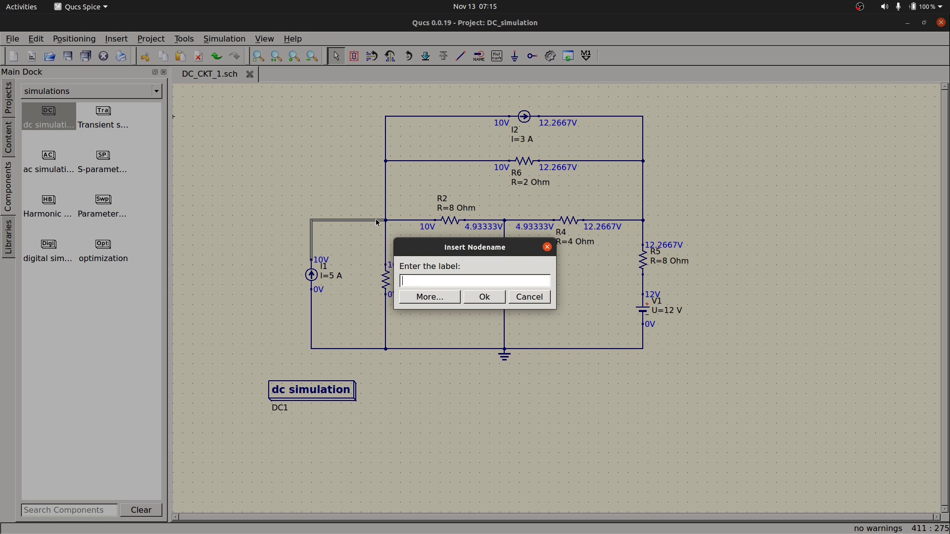
pyautogui.write('V1')
pyautogui.click(490, 302)
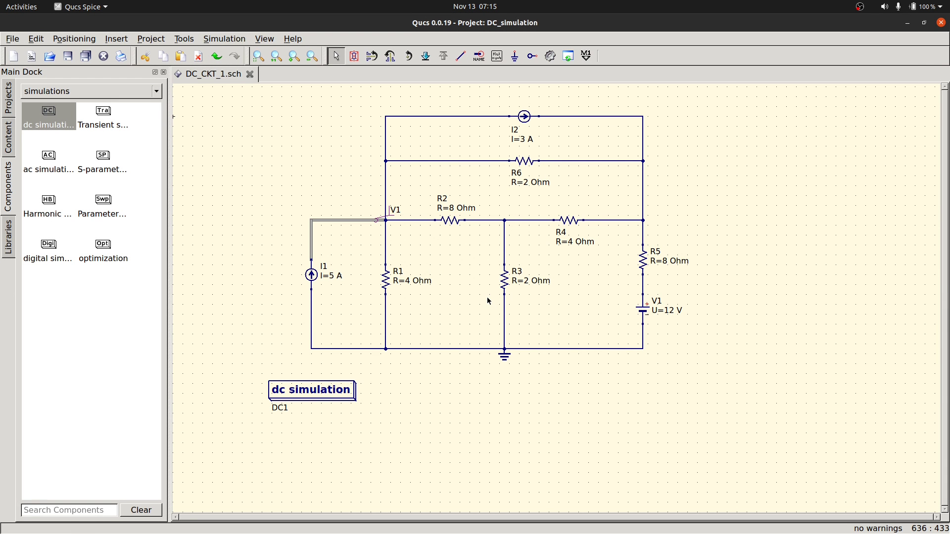
pyautogui.click(500, 223)
pyautogui.write('V2')
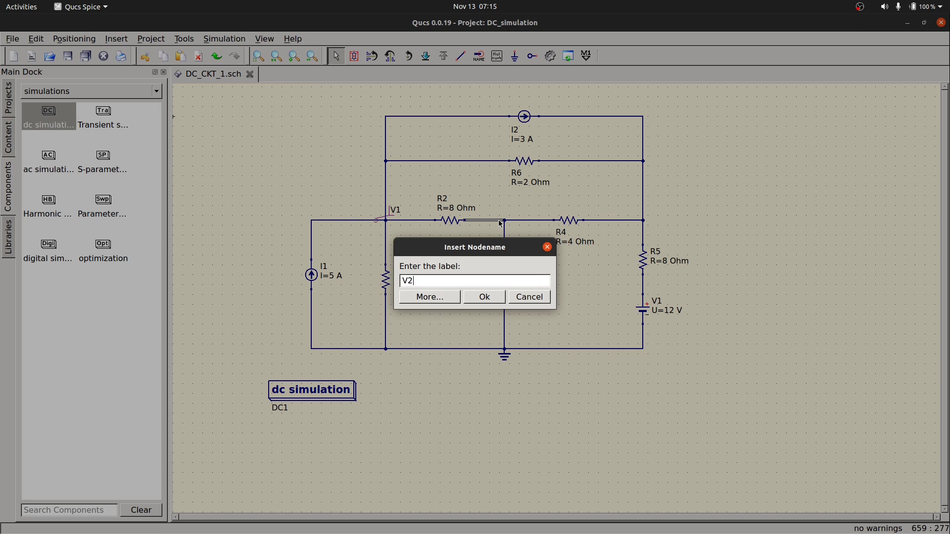
pyautogui.click(484, 296)
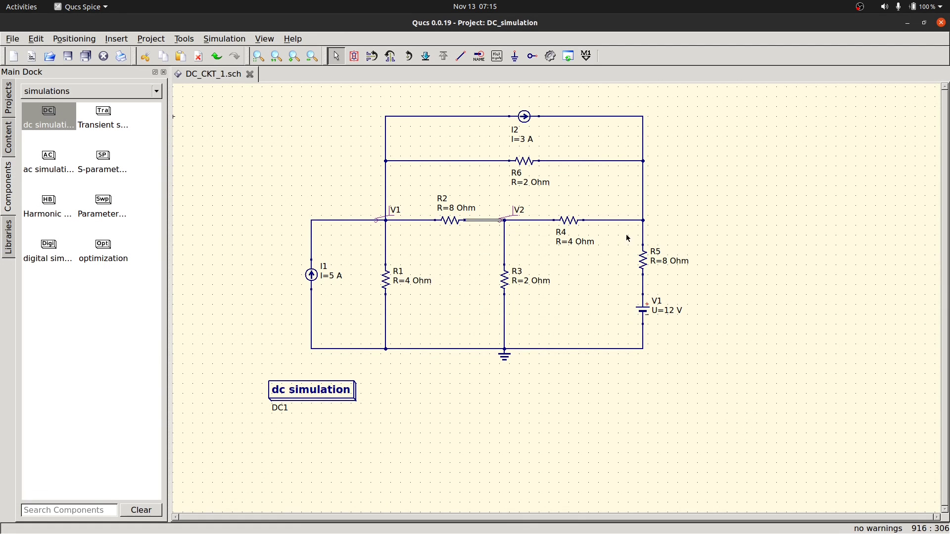
pyautogui.click(644, 230)
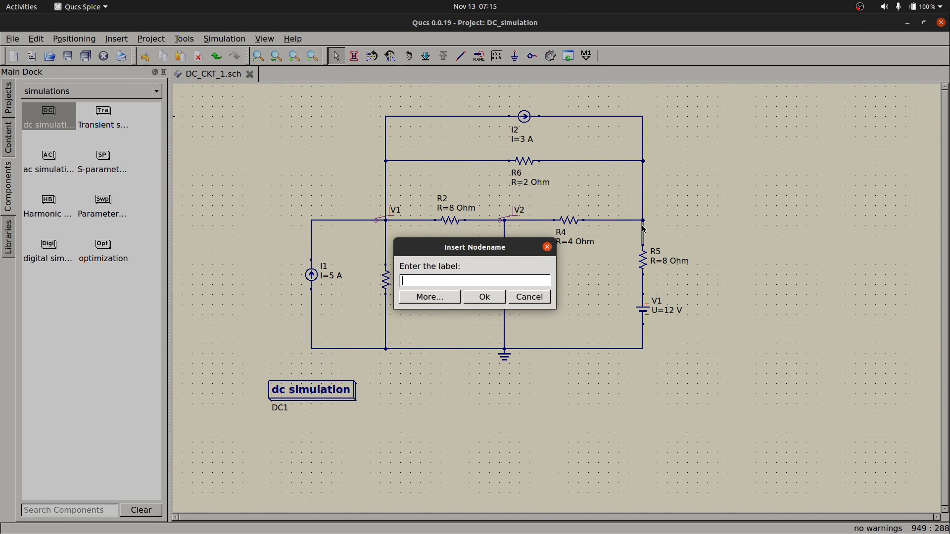
pyautogui.write('V3')
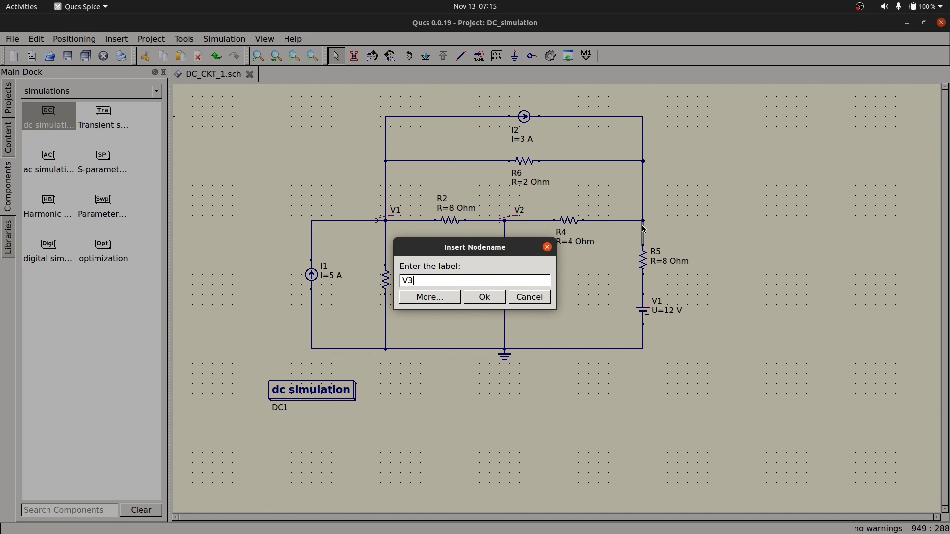
pyautogui.click(485, 297)
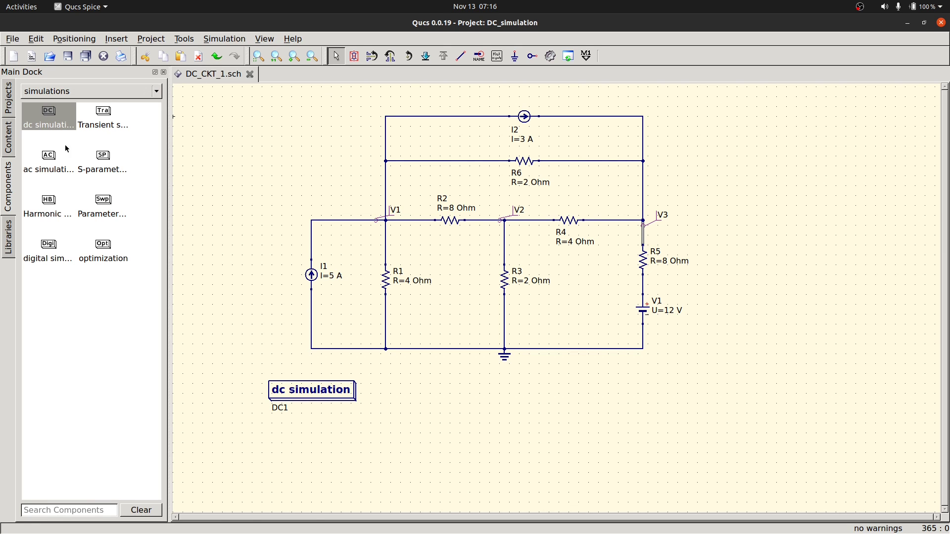
# Place a current probe, Pr1, from the probes category in series on R6's wire
pyautogui.click(101, 91)
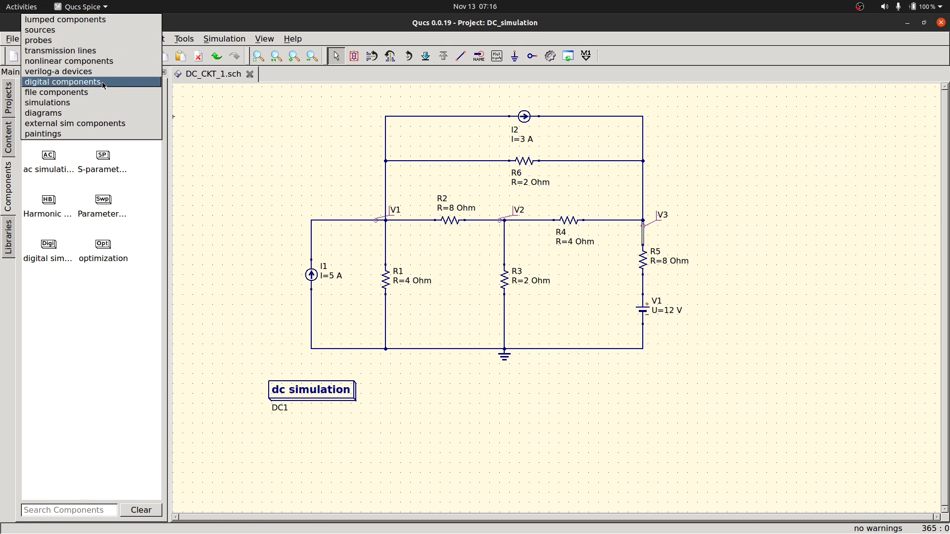
pyautogui.click(119, 41)
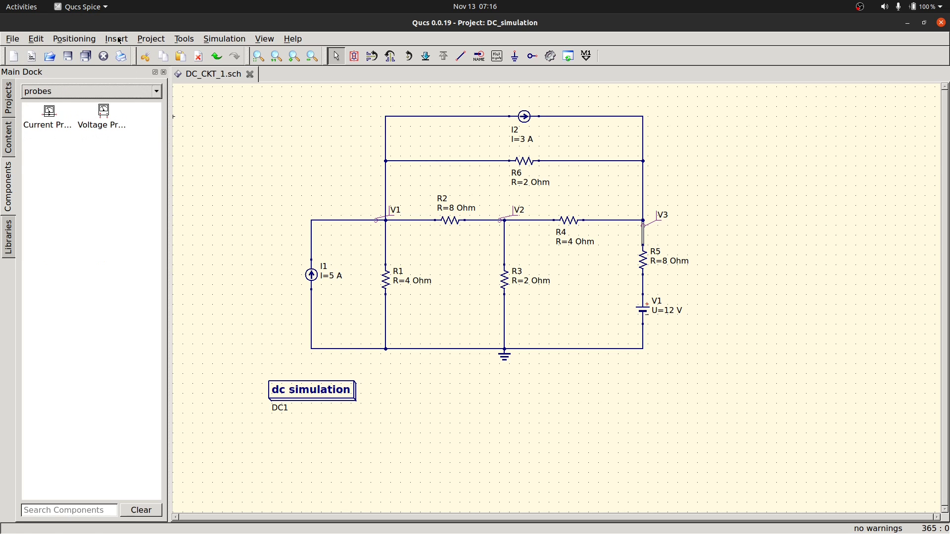
pyautogui.click(48, 112)
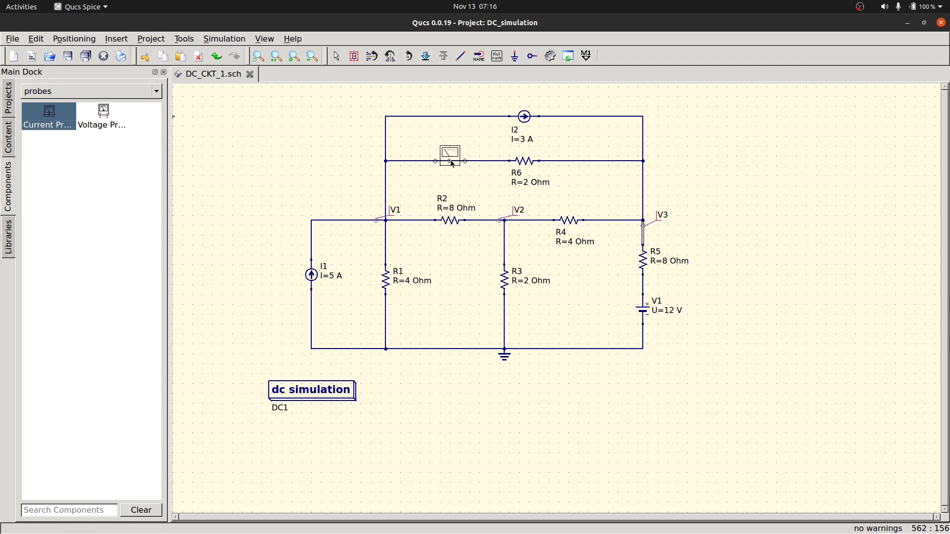
pyautogui.click(451, 161)
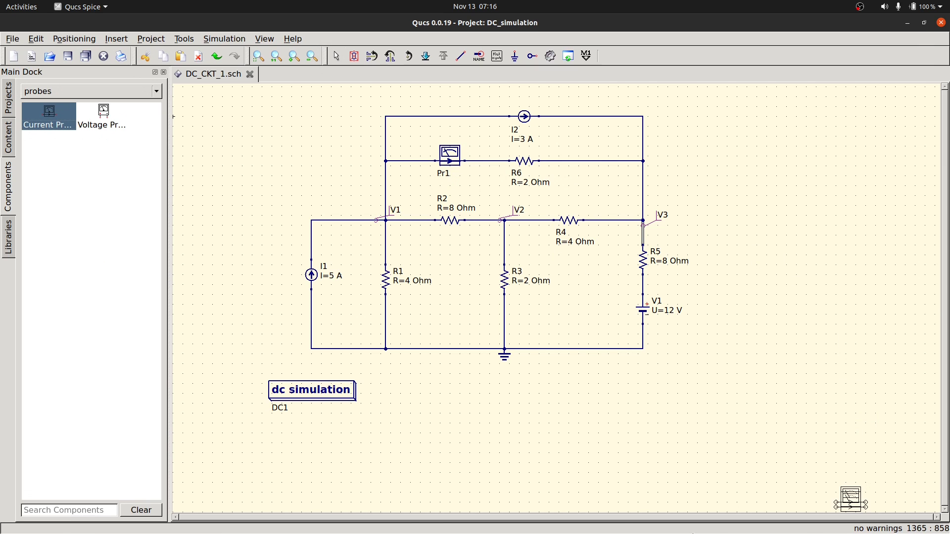
pyautogui.press('Escape')
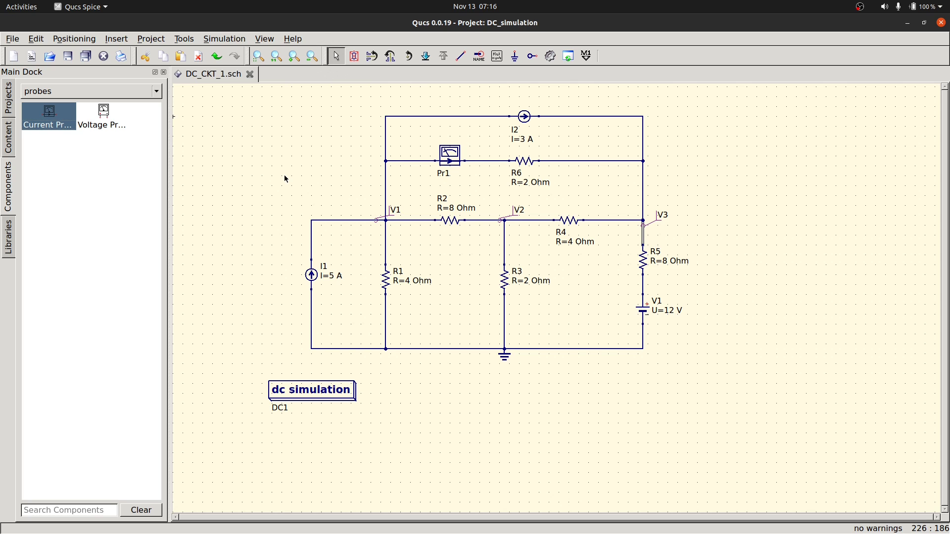
# Calculate the circuit's DC bias point, then select probe Pr1
pyautogui.click(221, 39)
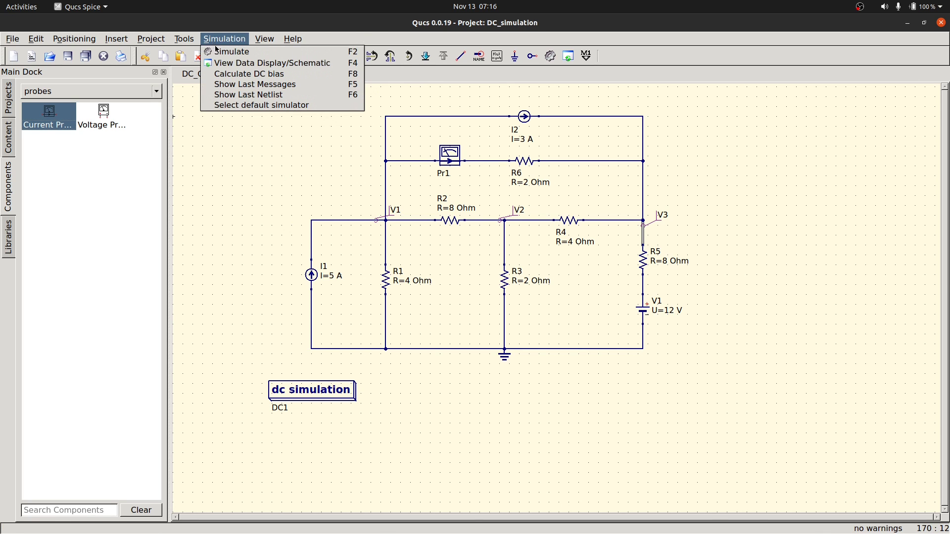
pyautogui.click(228, 74)
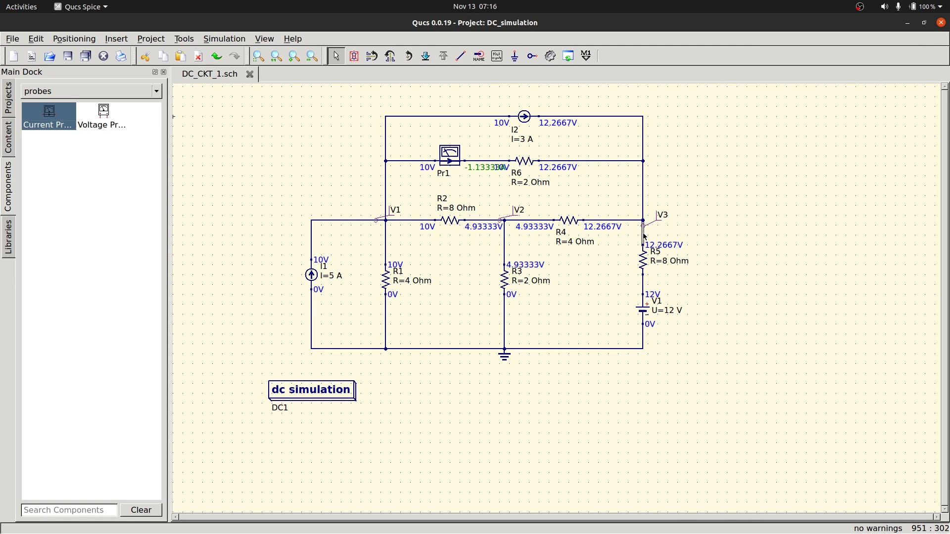
pyautogui.click(580, 323)
pyautogui.click(444, 153)
# Turn probe Pr1 around 180 degrees and recalculate DC bias, giving 1.13333 A through R6
pyautogui.press('Left')
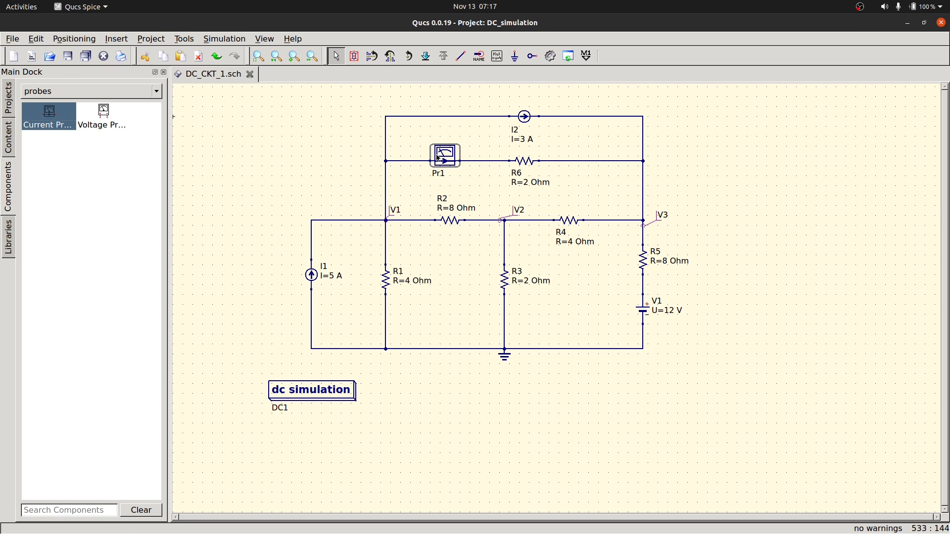
pyautogui.press('F2')
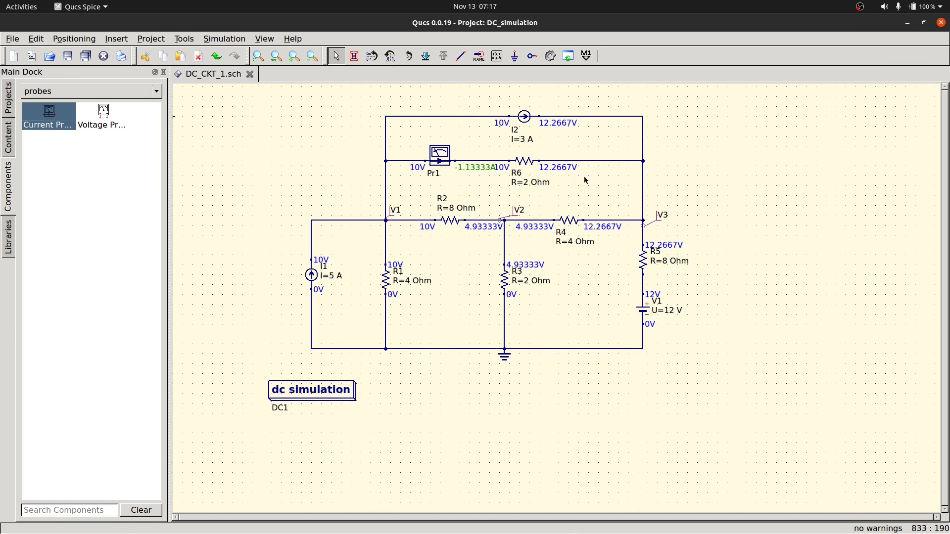
pyautogui.click(437, 152)
pyautogui.rightClick(437, 152)
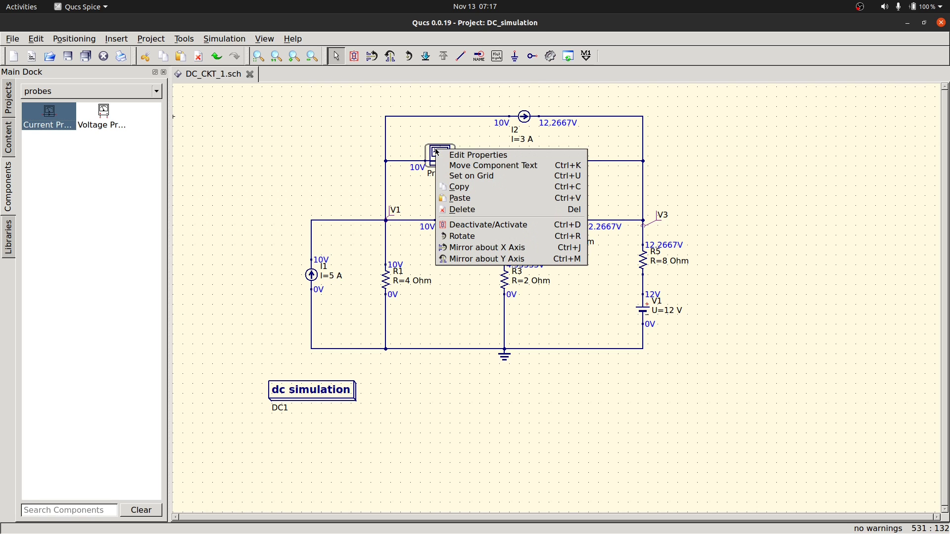
pyautogui.press('Escape')
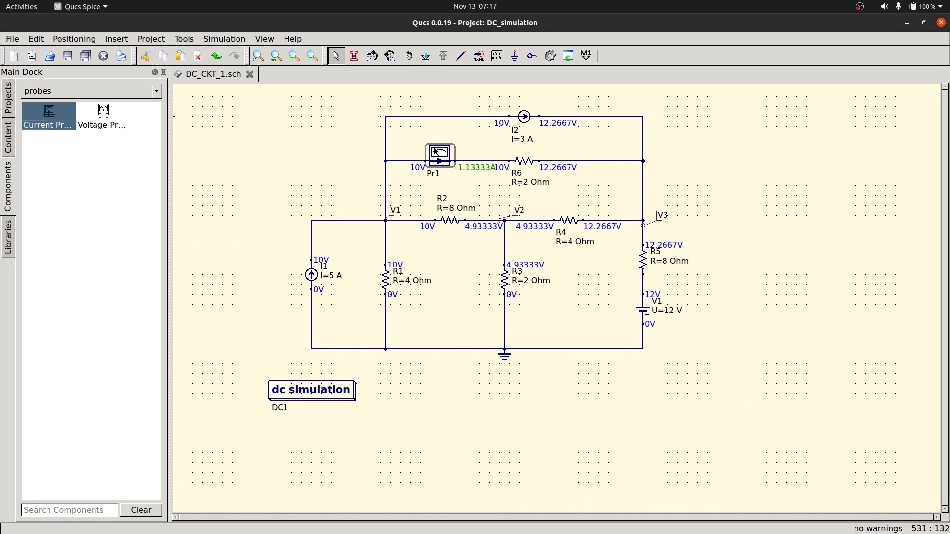
pyautogui.doubleClick(408, 55)
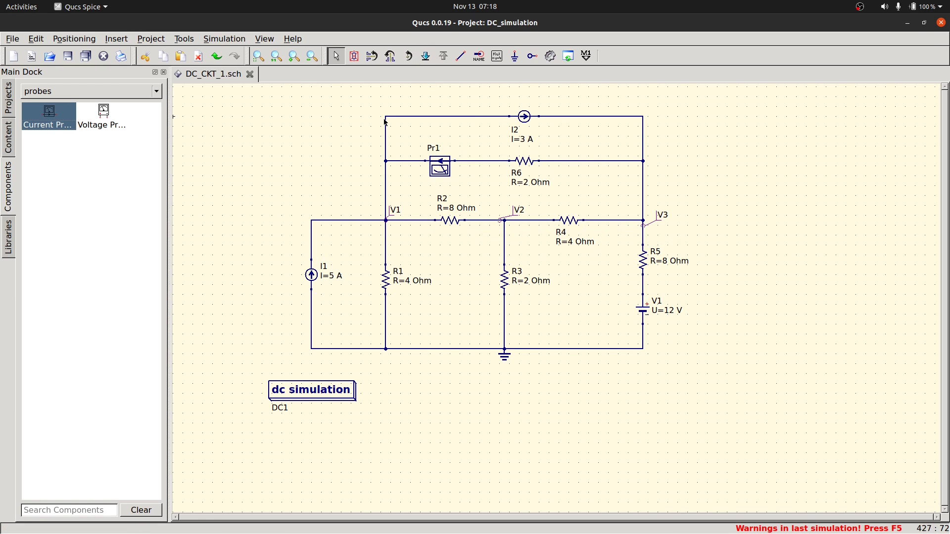
pyautogui.click(222, 40)
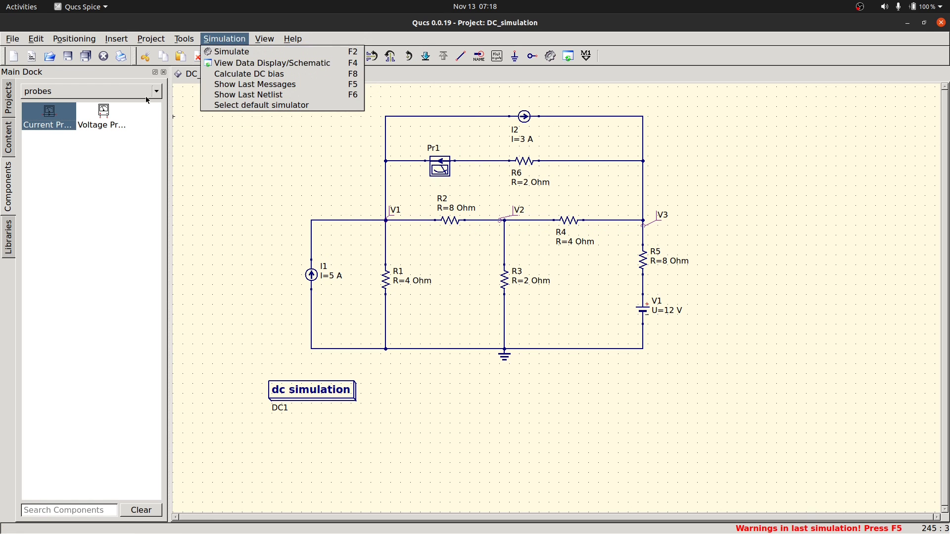
pyautogui.click(236, 79)
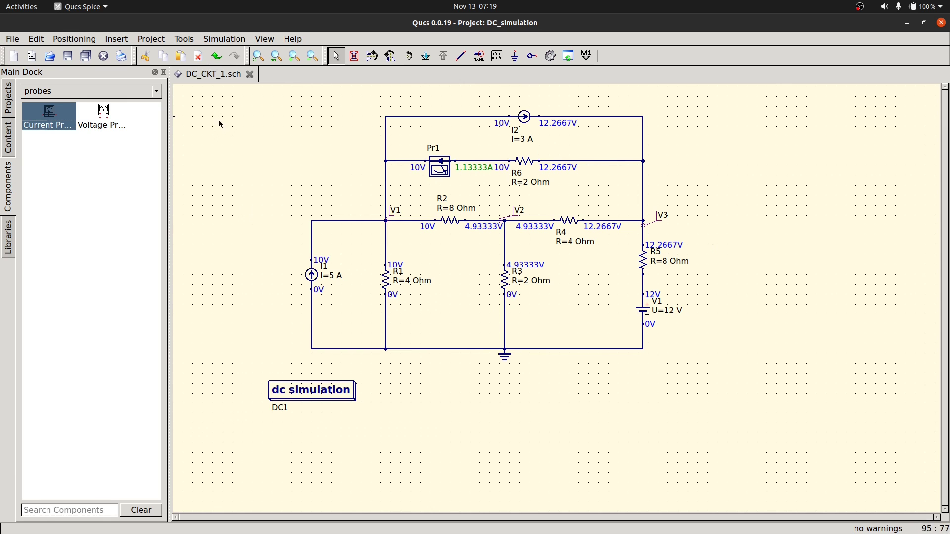
# Run the DC simulation and place a Tabular diagram on the data display
pyautogui.click(209, 40)
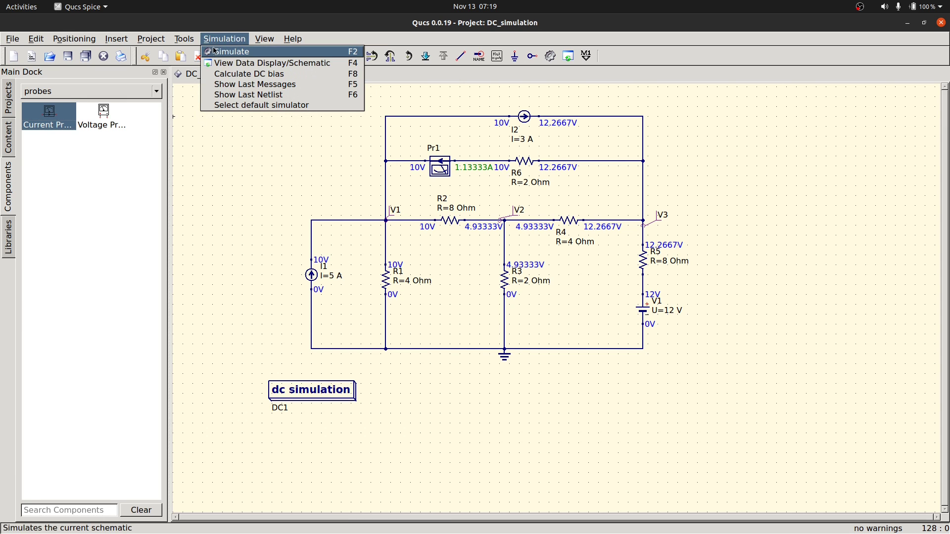
pyautogui.click(214, 51)
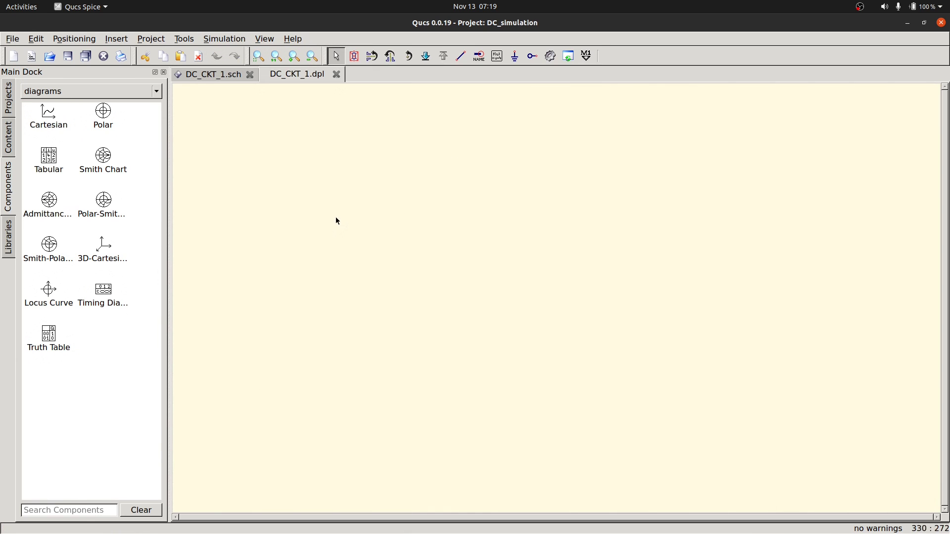
pyautogui.click(48, 155)
pyautogui.click(291, 228)
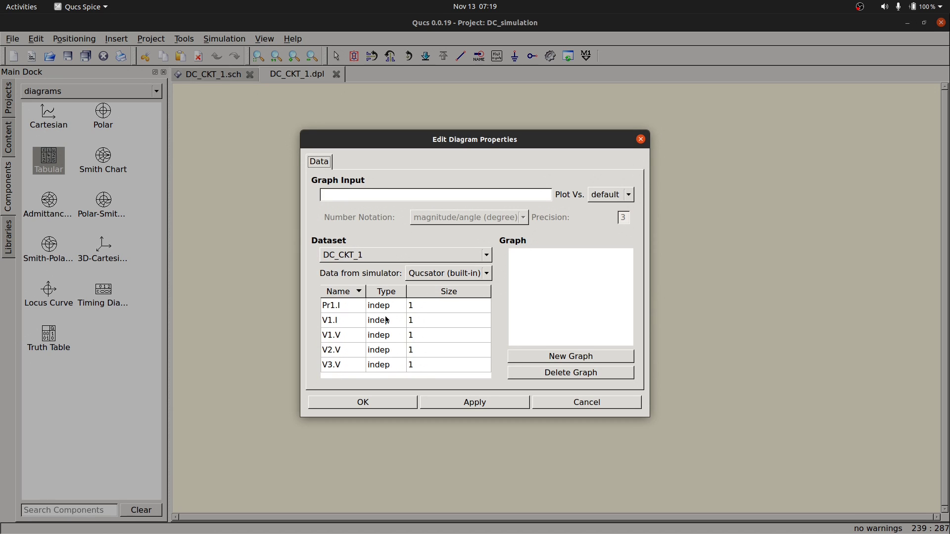
# Tabulate V1.V, V2.V and V3.V (10, 4.93, 12.3), then return to the DC_CKT_1 schematic
pyautogui.doubleClick(345, 336)
pyautogui.doubleClick(342, 351)
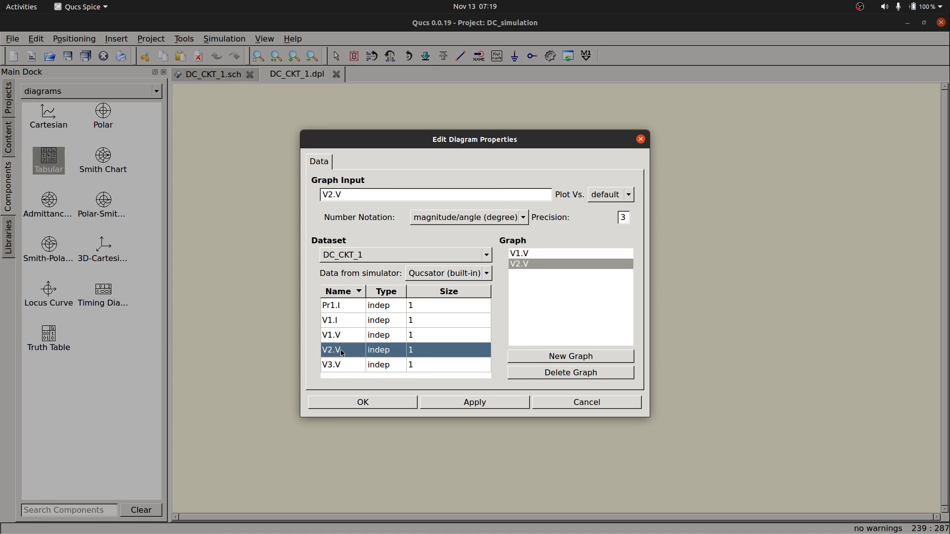
pyautogui.doubleClick(343, 366)
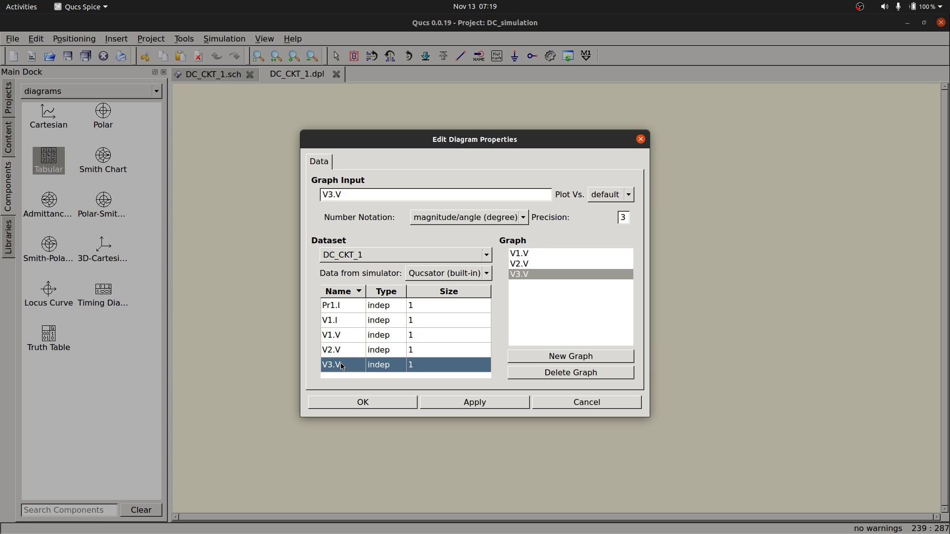
pyautogui.click(503, 403)
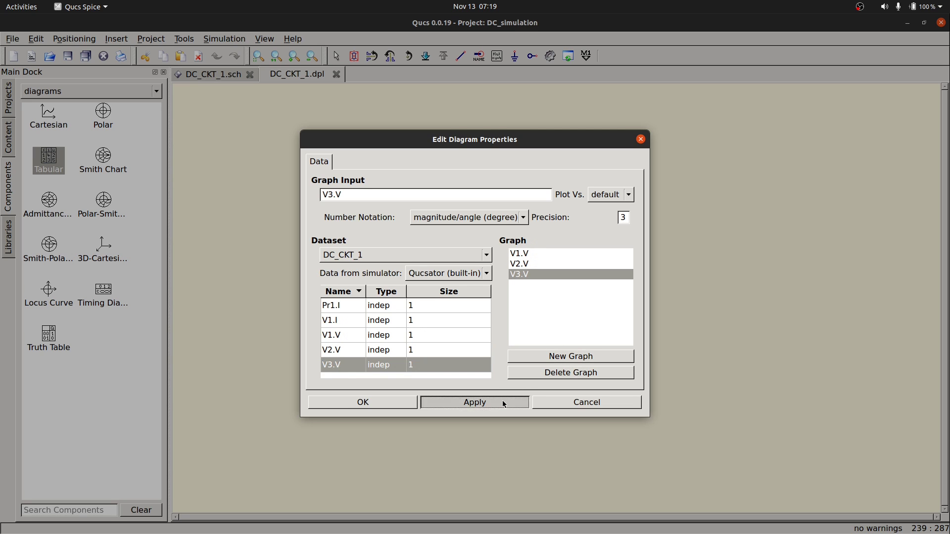
pyautogui.click(388, 403)
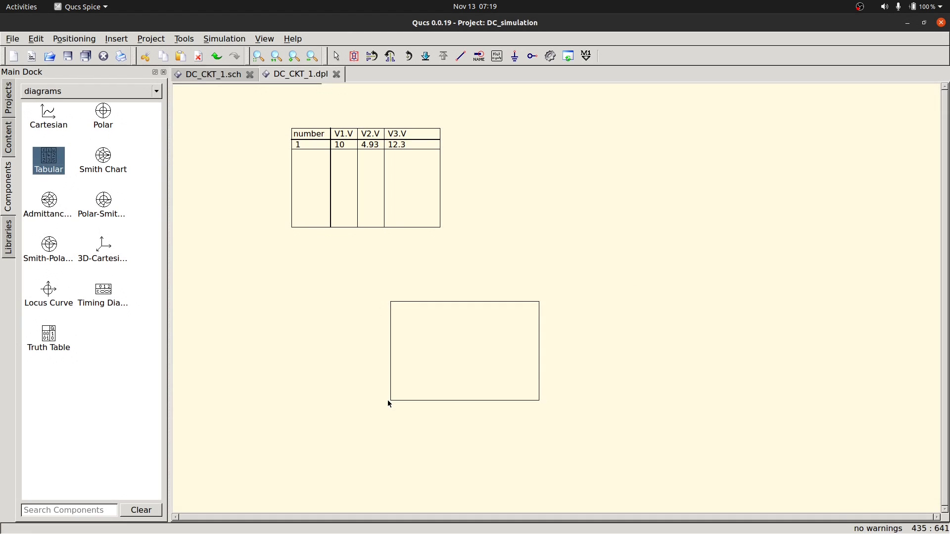
pyautogui.press('Escape')
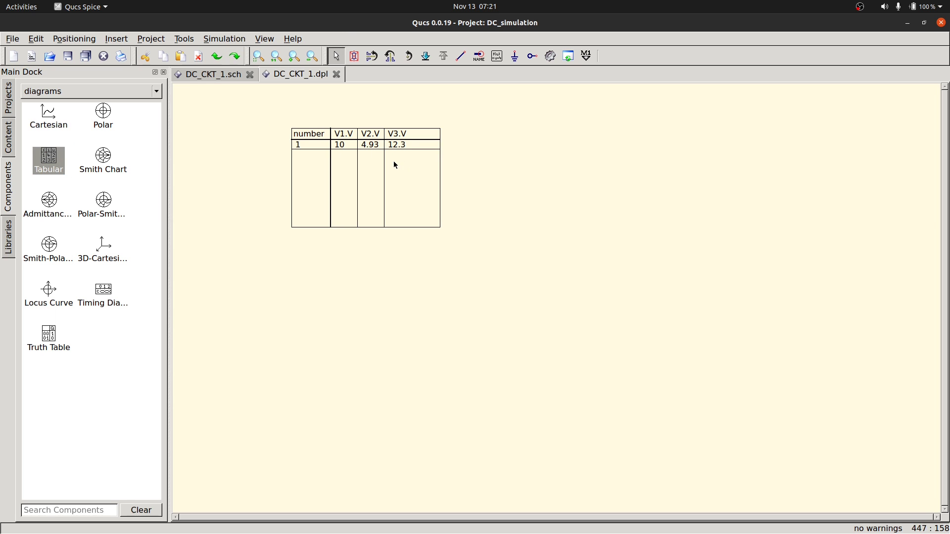
pyautogui.click(213, 74)
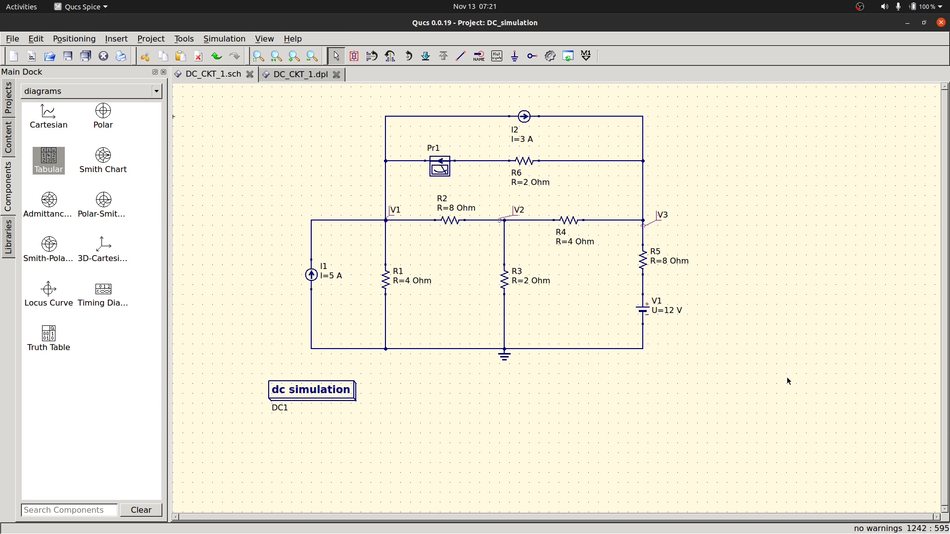